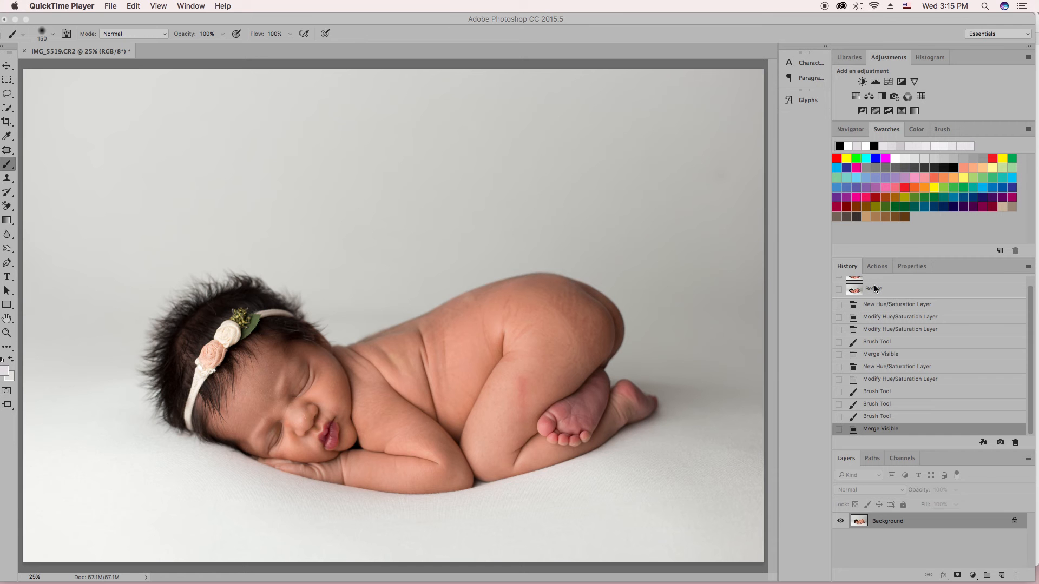
{"action": "left_click", "coordinate": [862, 265]}
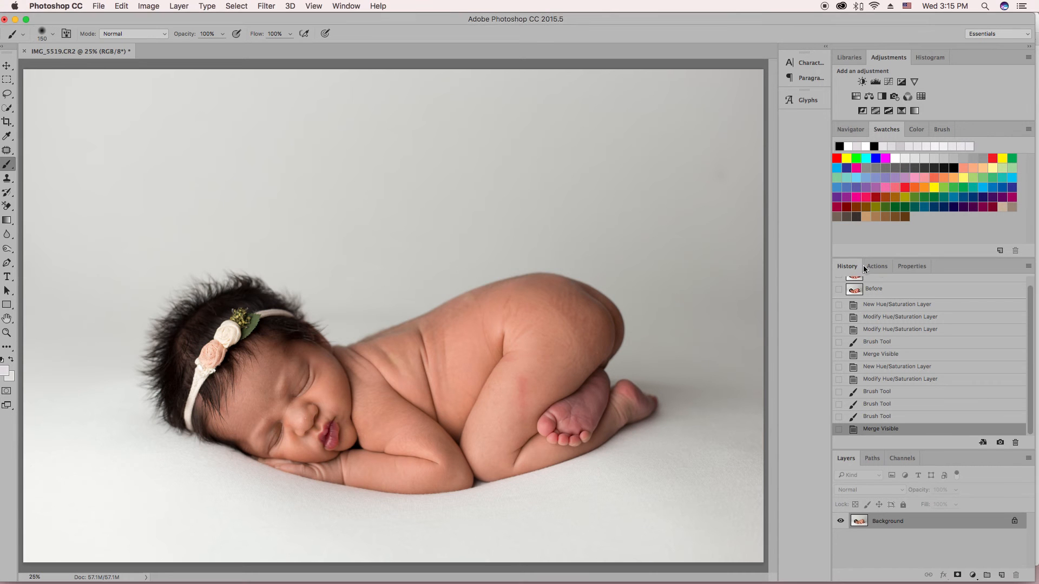
{"action": "left_click", "coordinate": [884, 266]}
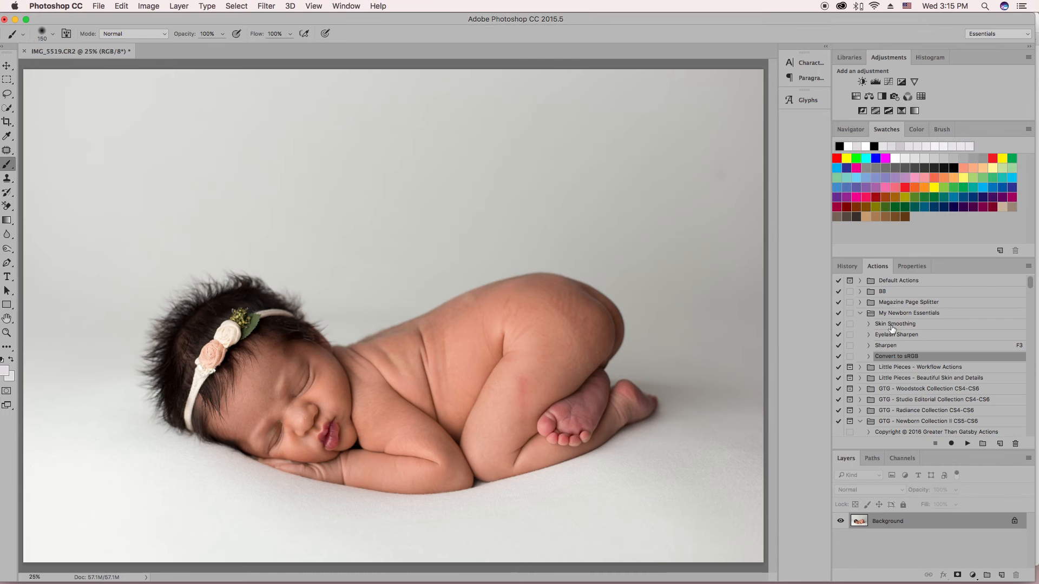
{"action": "left_click", "coordinate": [850, 266]}
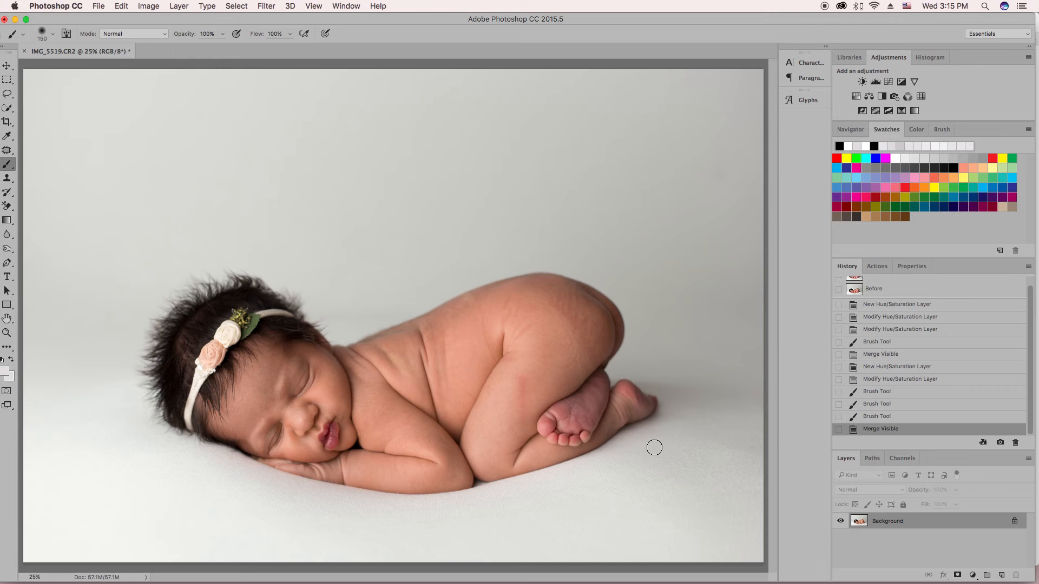
- Duplicate the Background layer and activate the Patch tool in Source mode for retouching the copy
{"action": "key", "text": "super+j"}
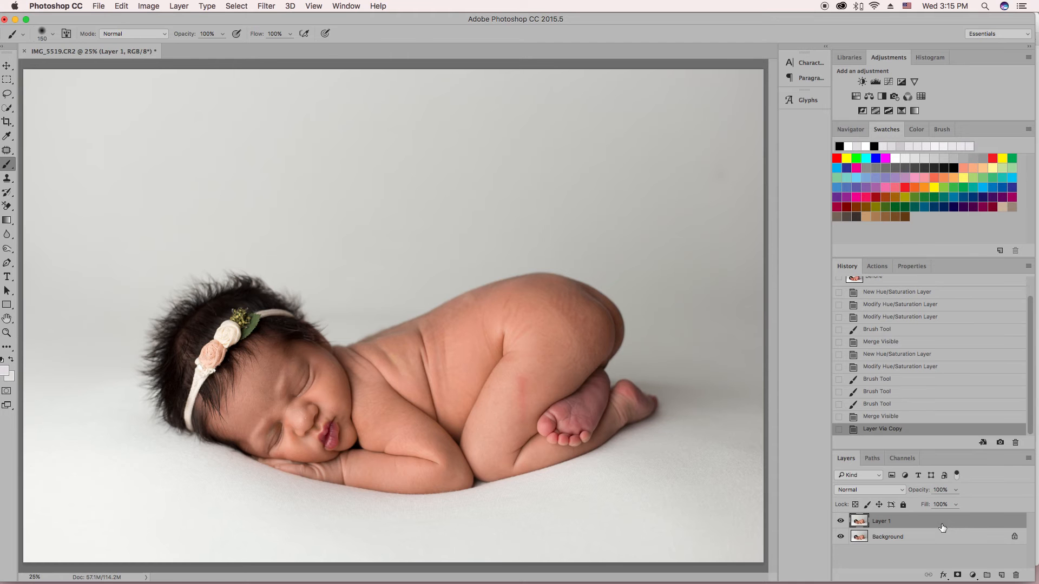
{"action": "left_click", "coordinate": [6, 151]}
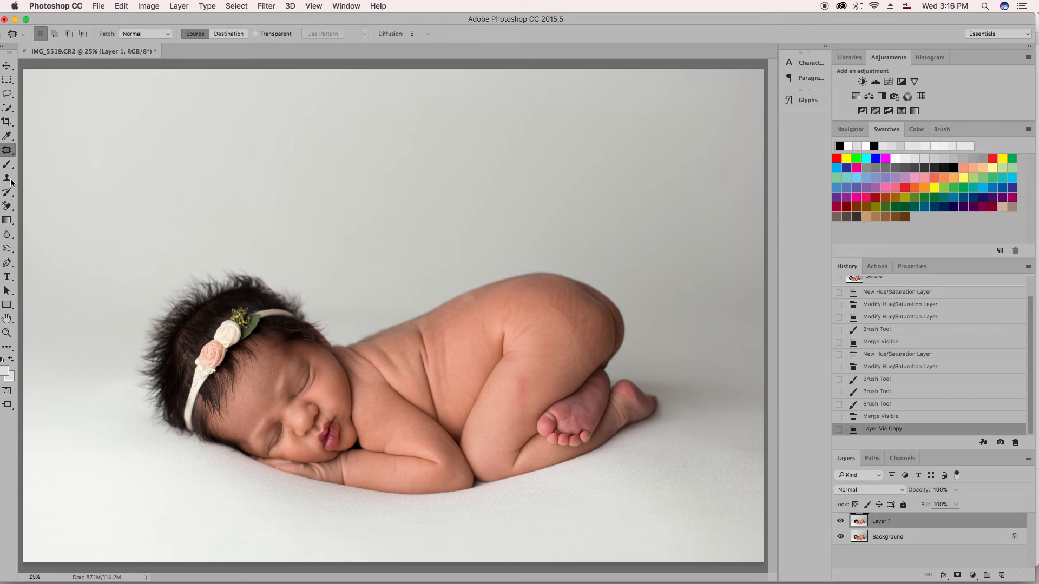
{"action": "left_click_drag", "start_coordinate": [6, 151], "coordinate": [33, 149]}
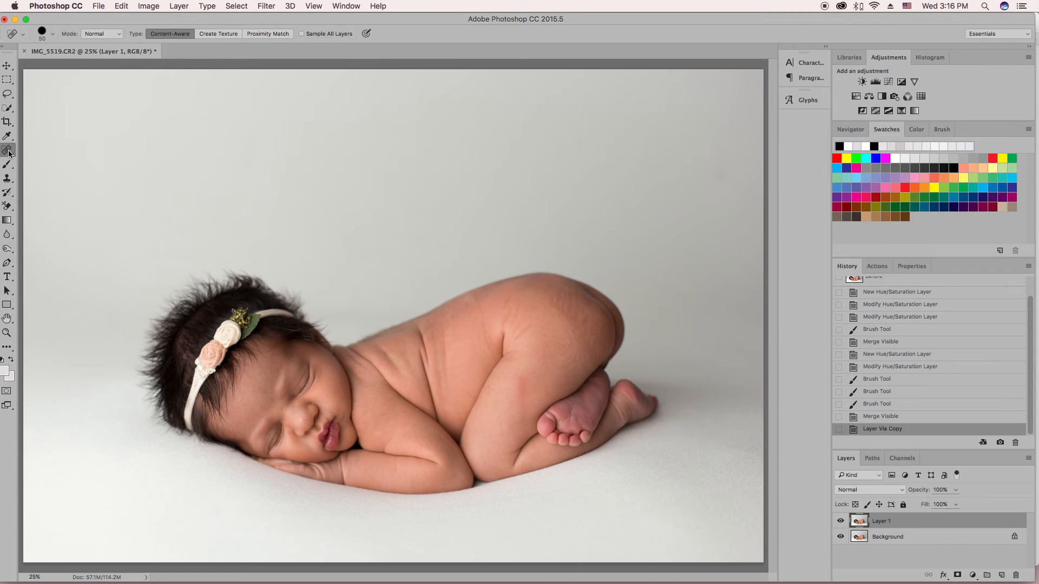
{"action": "left_click_drag", "start_coordinate": [9, 154], "coordinate": [47, 164]}
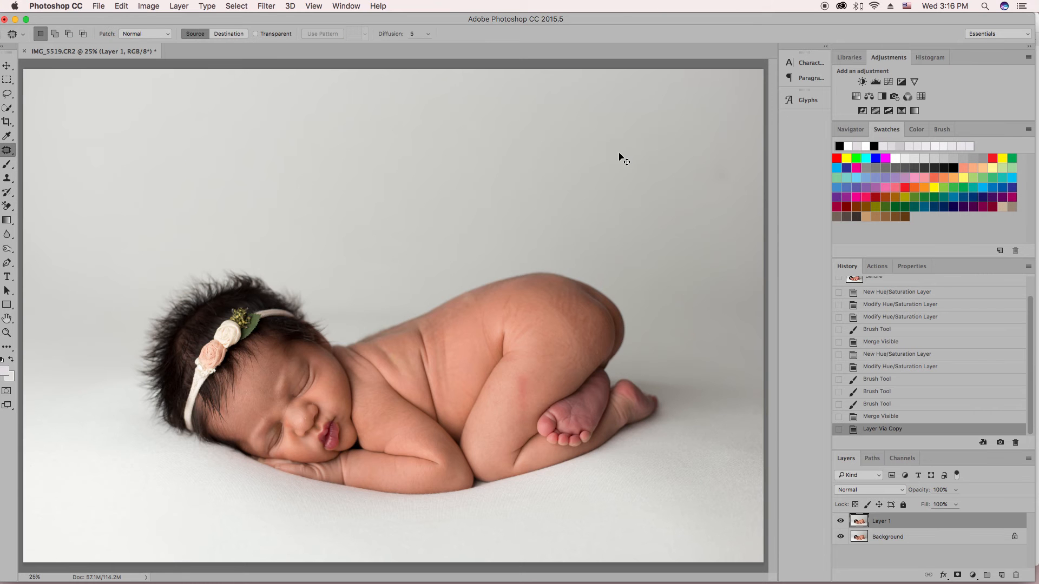
- Patch the small blemishes on the baby's nose with clean skin right beside them
{"action": "key", "text": "super+plus"}
{"action": "key", "text": "super+plus"}
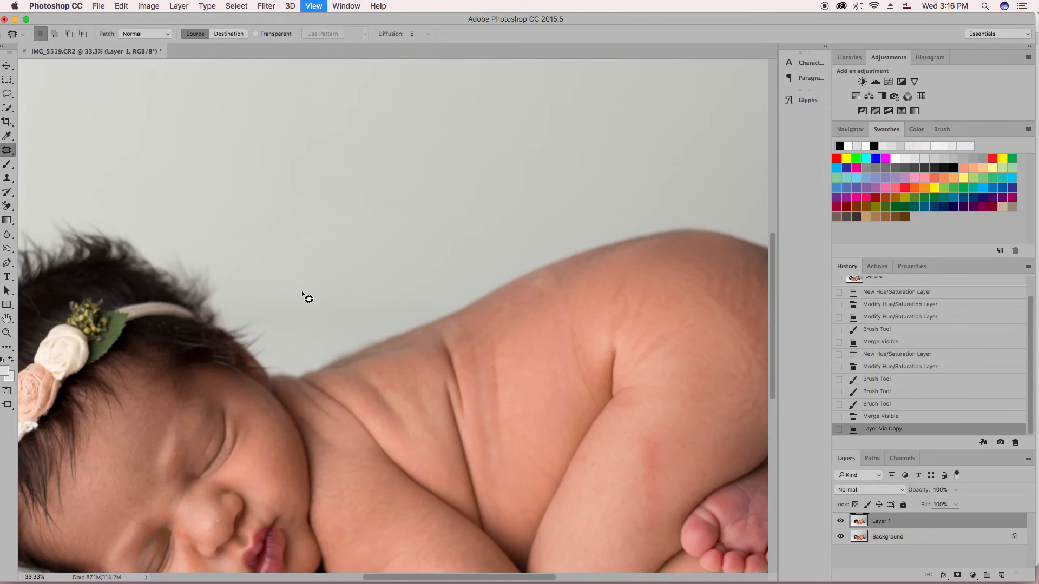
{"action": "scroll", "coordinate": [319, 292], "scroll_direction": "down", "scroll_amount": 2}
{"action": "scroll", "coordinate": [320, 292], "scroll_direction": "down", "scroll_amount": 5}
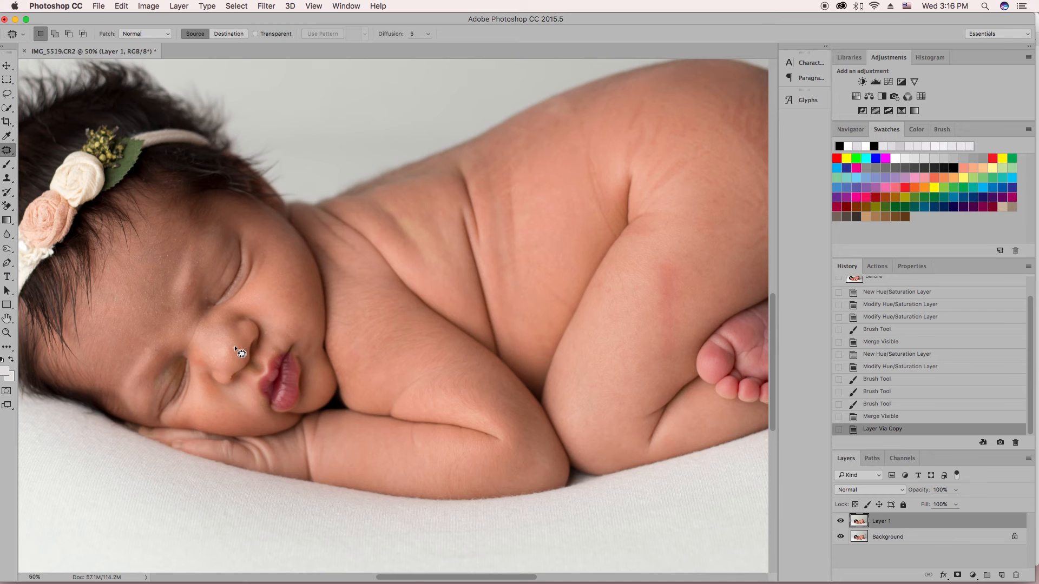
{"action": "left_click_drag", "start_coordinate": [235, 345], "coordinate": [237, 345]}
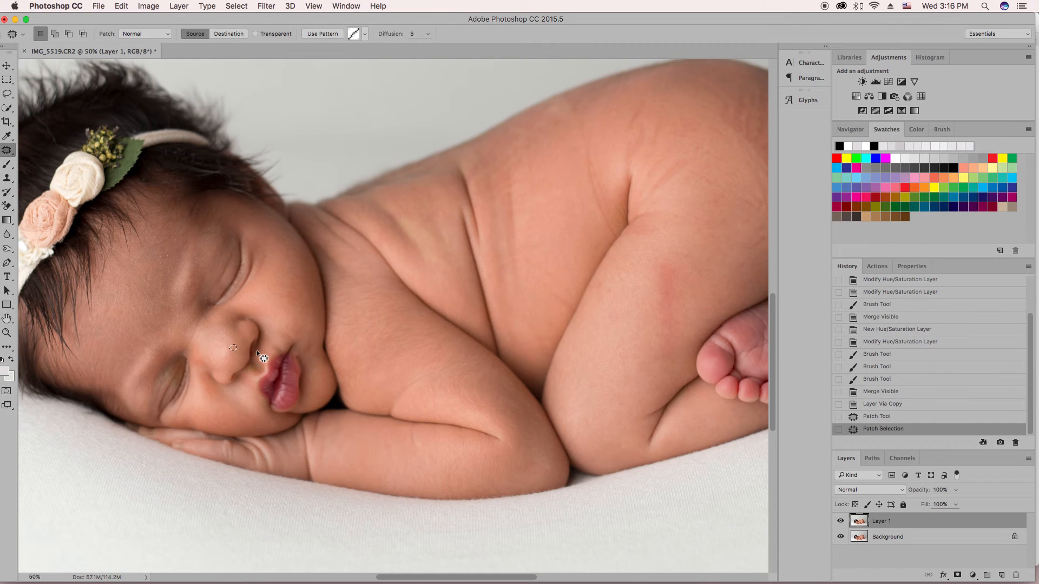
{"action": "key", "text": "super+d"}
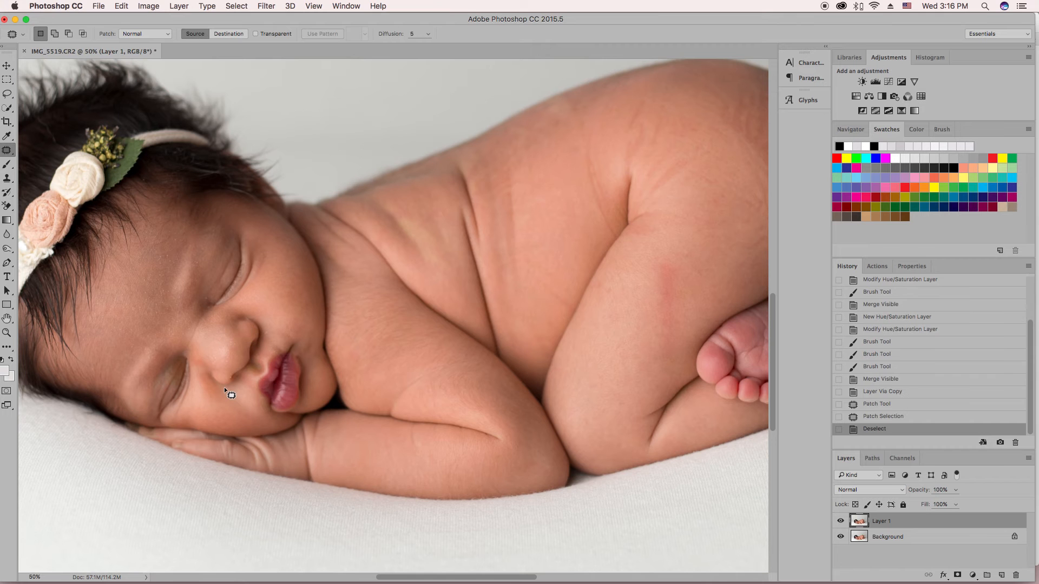
{"action": "left_click_drag", "start_coordinate": [230, 343], "coordinate": [232, 342]}
{"action": "left_click_drag", "start_coordinate": [232, 343], "coordinate": [239, 342]}
{"action": "key", "text": "super+d"}
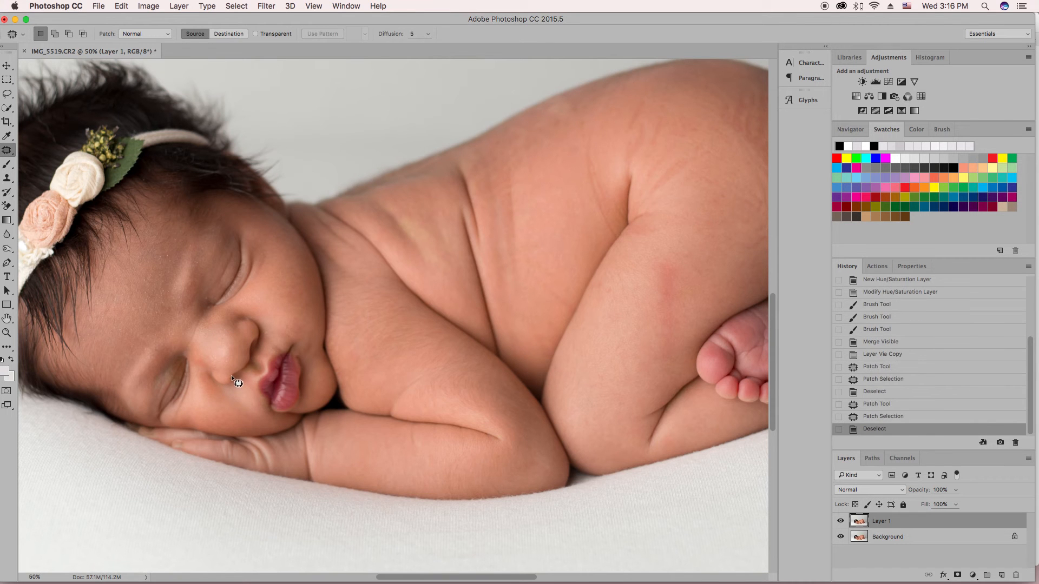
- Try to patch the small spot just below the nostril with skin closer to the upper lip
{"action": "left_click_drag", "start_coordinate": [232, 375], "coordinate": [242, 365]}
{"action": "key", "text": "super+d"}
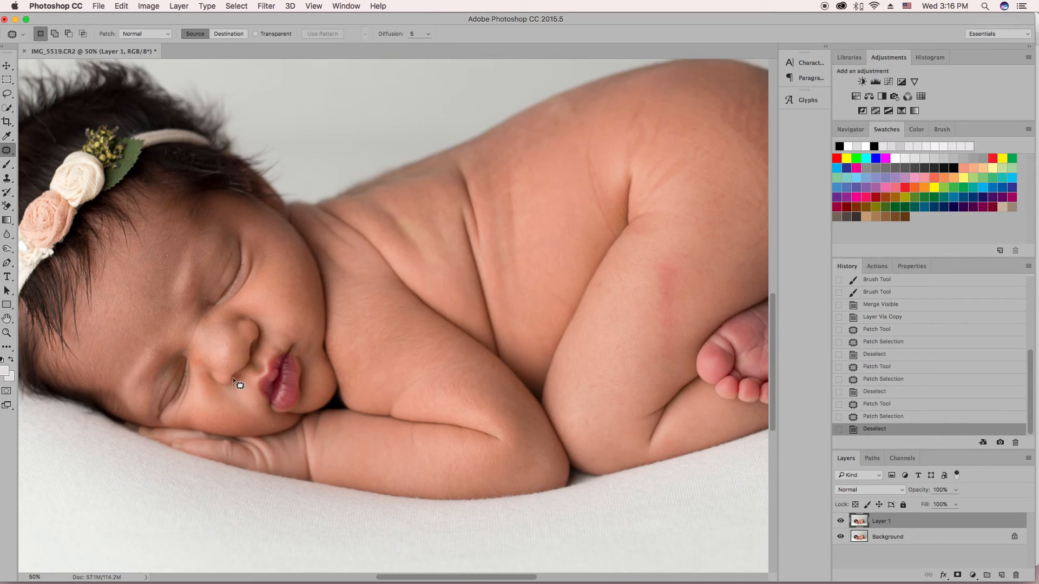
{"action": "left_click_drag", "start_coordinate": [230, 378], "coordinate": [248, 372]}
{"action": "key", "text": "super+d"}
- Undo the patches made below the nostril and clear the remaining selection
{"action": "key", "text": "super+alt+z"}
{"action": "key", "text": "super+alt+z"}
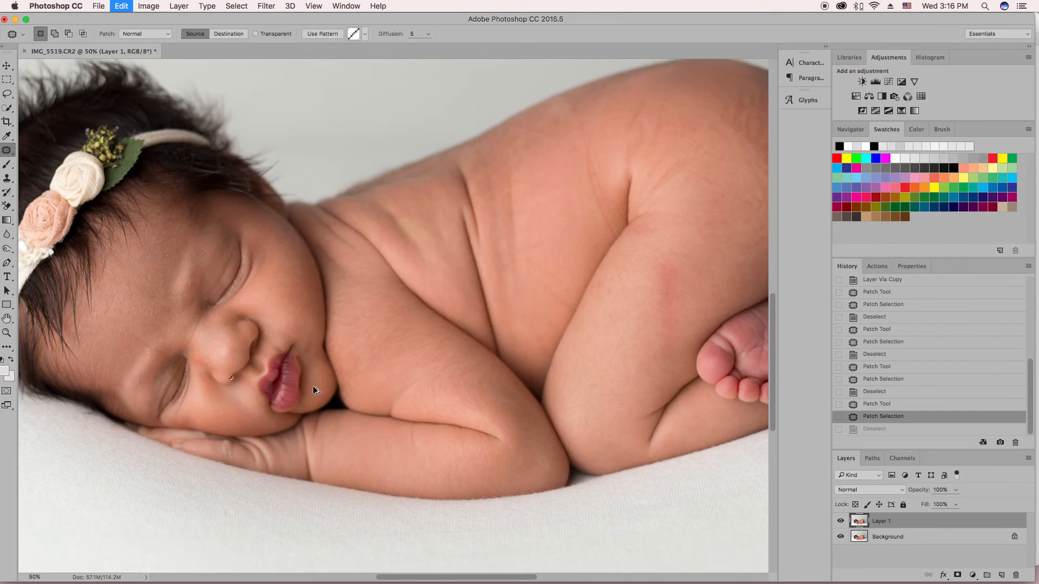
{"action": "key", "text": "super+alt+z"}
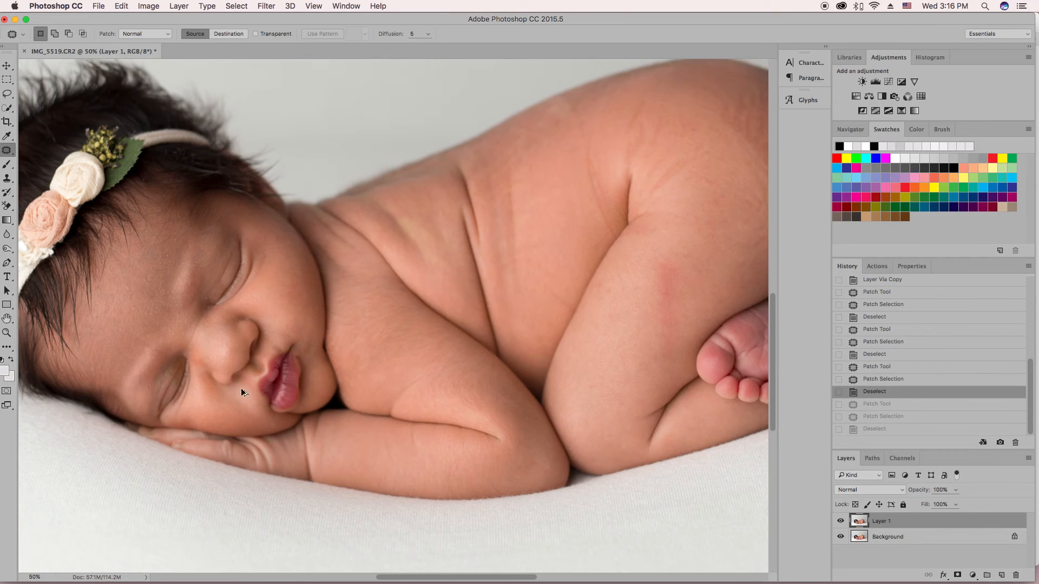
{"action": "key", "text": "super+alt+z"}
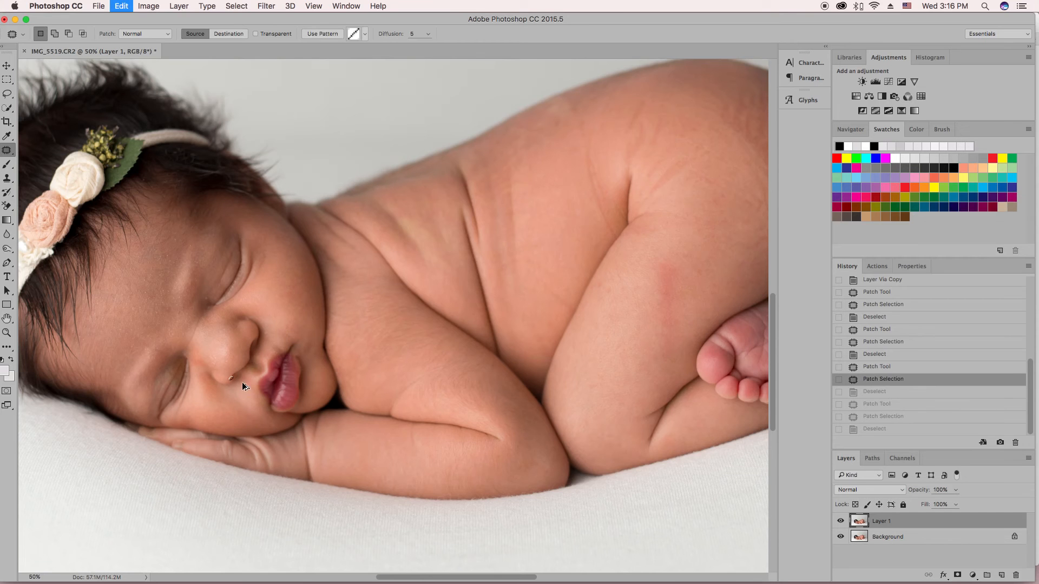
{"action": "key", "text": "super+d"}
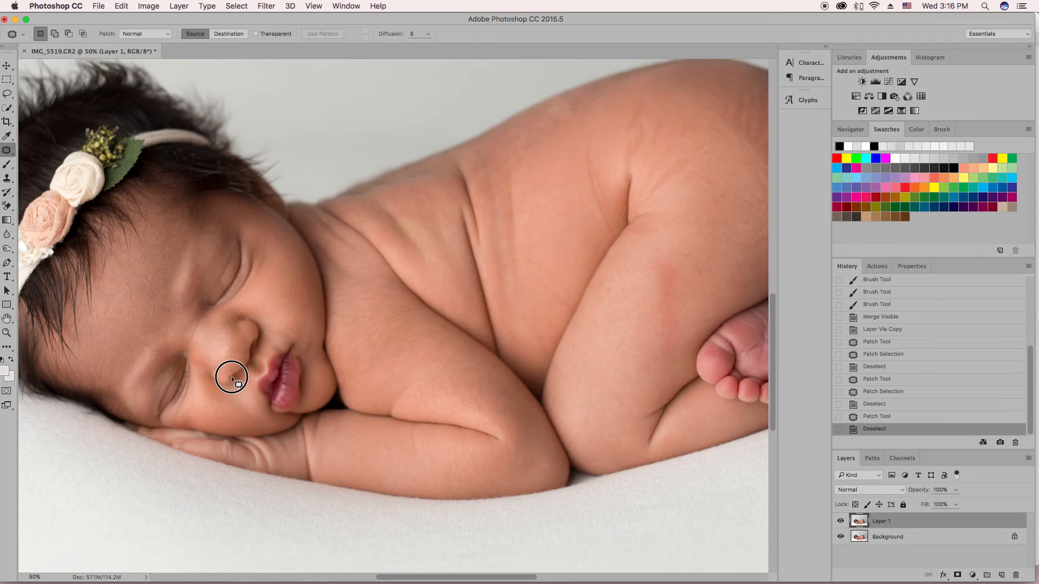
- Patch the spot below the nostril and the mark on the cheek beside the nose with adjacent skin
{"action": "left_click_drag", "start_coordinate": [232, 375], "coordinate": [242, 365]}
{"action": "key", "text": "super+d"}
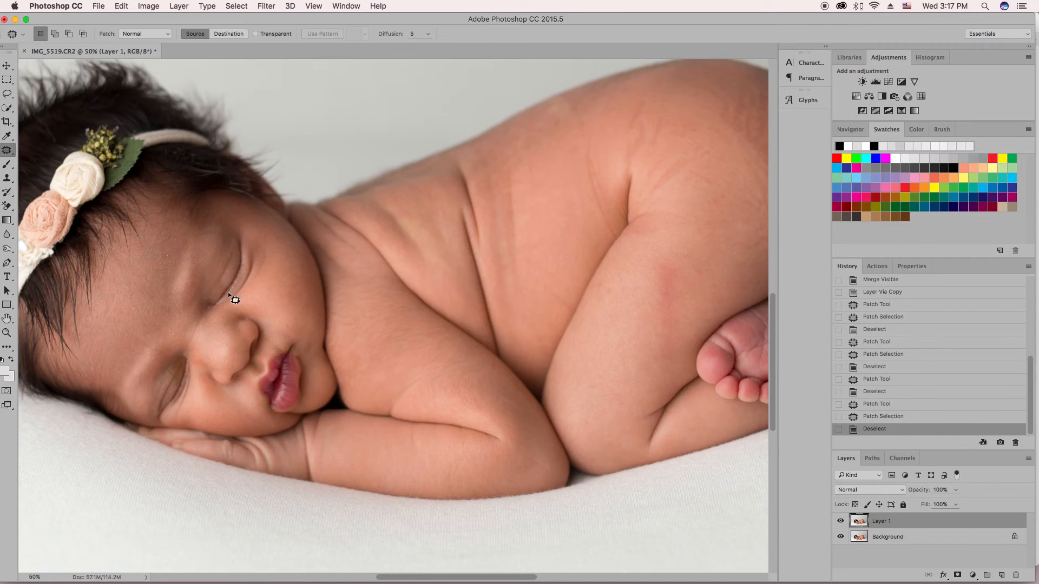
{"action": "left_click_drag", "start_coordinate": [267, 332], "coordinate": [267, 331]}
{"action": "left_click_drag", "start_coordinate": [268, 333], "coordinate": [263, 321]}
{"action": "key", "text": "super+d"}
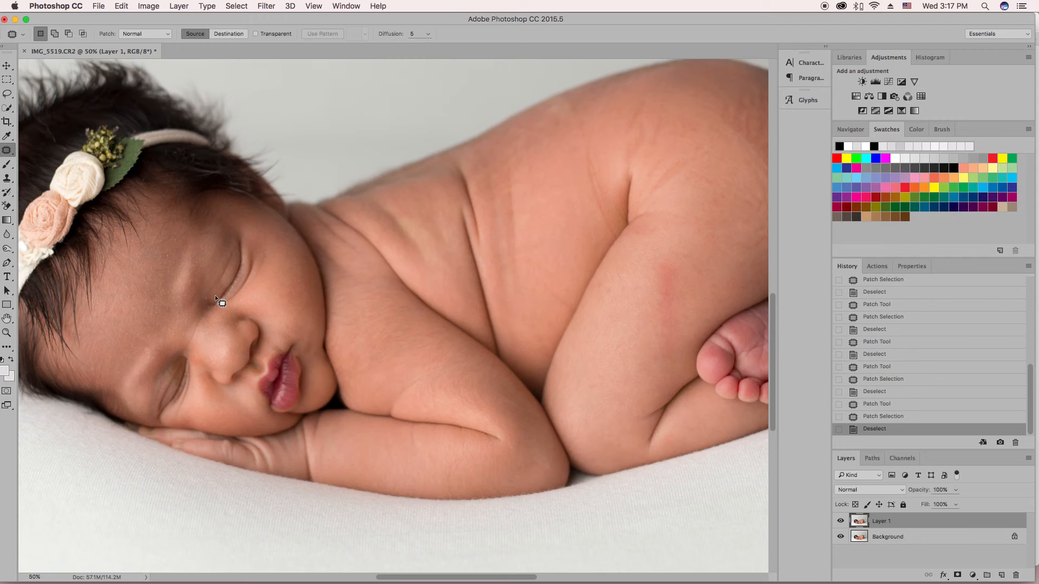
- Patch the marks around the bridge of the nose with neighbouring skin
{"action": "mouse_move", "coordinate": [207, 279]}
{"action": "left_mouse_down"}
{"action": "mouse_move", "coordinate": [192, 303]}
{"action": "mouse_move", "coordinate": [222, 303]}
{"action": "mouse_move", "coordinate": [206, 293]}
{"action": "mouse_move", "coordinate": [210, 306]}
{"action": "left_mouse_up"}
{"action": "key", "text": "super+d"}
{"action": "left_click_drag", "start_coordinate": [209, 310], "coordinate": [200, 310]}
{"action": "key", "text": "super+d"}
- Patch the uneven marks on the brow area above the upper eye with nearby smooth skin
{"action": "left_click_drag", "start_coordinate": [174, 233], "coordinate": [182, 240]}
{"action": "left_click", "coordinate": [176, 237]}
{"action": "left_click_drag", "start_coordinate": [182, 240], "coordinate": [190, 239]}
{"action": "key", "text": "super+d"}
{"action": "left_click", "coordinate": [188, 260]}
{"action": "mouse_move", "coordinate": [201, 260]}
{"action": "left_mouse_down"}
{"action": "mouse_move", "coordinate": [167, 260]}
{"action": "mouse_move", "coordinate": [176, 259]}
{"action": "left_mouse_up"}
{"action": "key", "text": "super+d"}
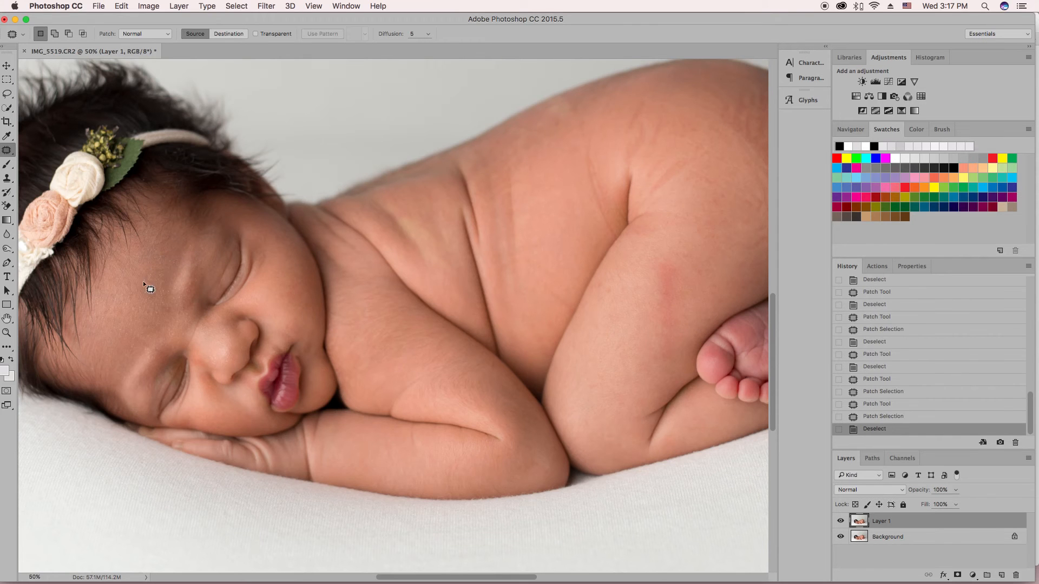
- Patch the spots in the middle of the forehead and the mark on the side of the nose
{"action": "left_click_drag", "start_coordinate": [156, 304], "coordinate": [139, 304]}
{"action": "key", "text": "super+d"}
{"action": "mouse_move", "coordinate": [141, 273]}
{"action": "left_mouse_down"}
{"action": "mouse_move", "coordinate": [148, 280]}
{"action": "mouse_move", "coordinate": [139, 269]}
{"action": "left_mouse_up"}
{"action": "key", "text": "super+d"}
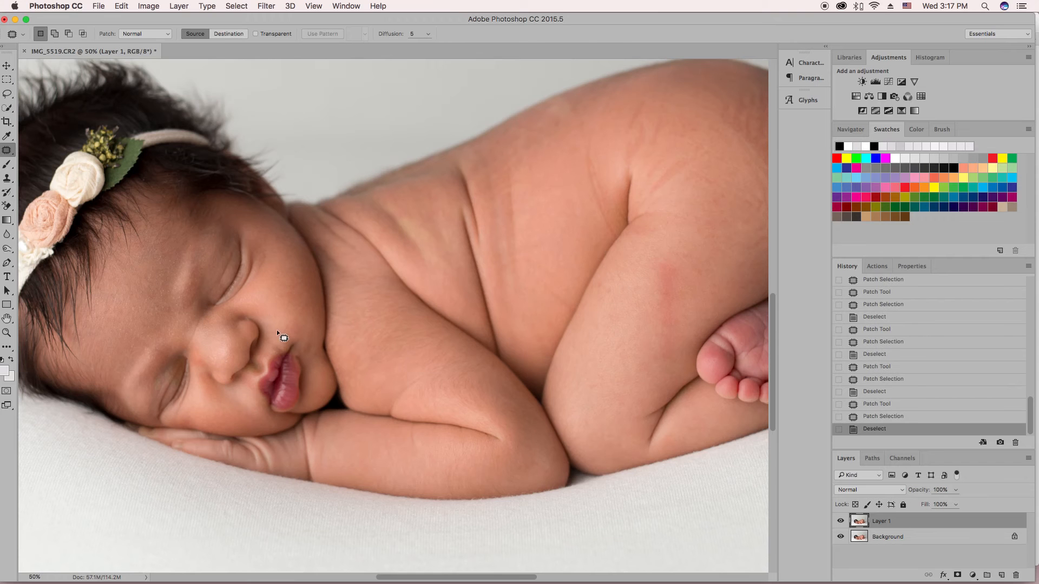
{"action": "left_click_drag", "start_coordinate": [249, 318], "coordinate": [257, 317]}
{"action": "key", "text": "super+d"}
- Patch the long red mark on the baby's thigh with clear skin from just above it
{"action": "scroll", "coordinate": [357, 282], "scroll_direction": "right", "scroll_amount": 5}
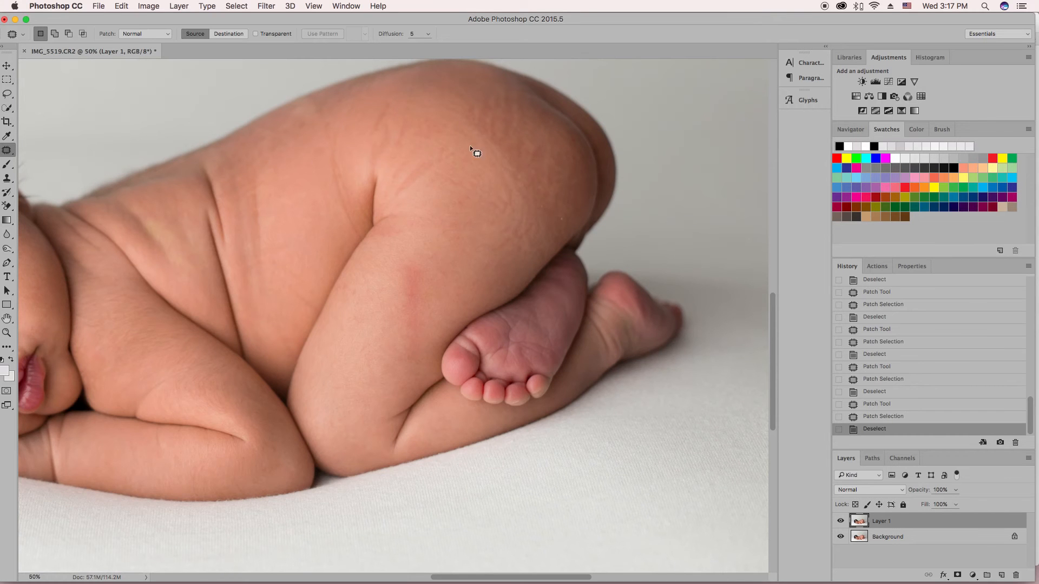
{"action": "mouse_move", "coordinate": [427, 296]}
{"action": "left_mouse_down"}
{"action": "mouse_move", "coordinate": [413, 257]}
{"action": "mouse_move", "coordinate": [398, 303]}
{"action": "mouse_move", "coordinate": [402, 368]}
{"action": "mouse_move", "coordinate": [420, 367]}
{"action": "mouse_move", "coordinate": [426, 295]}
{"action": "left_mouse_up"}
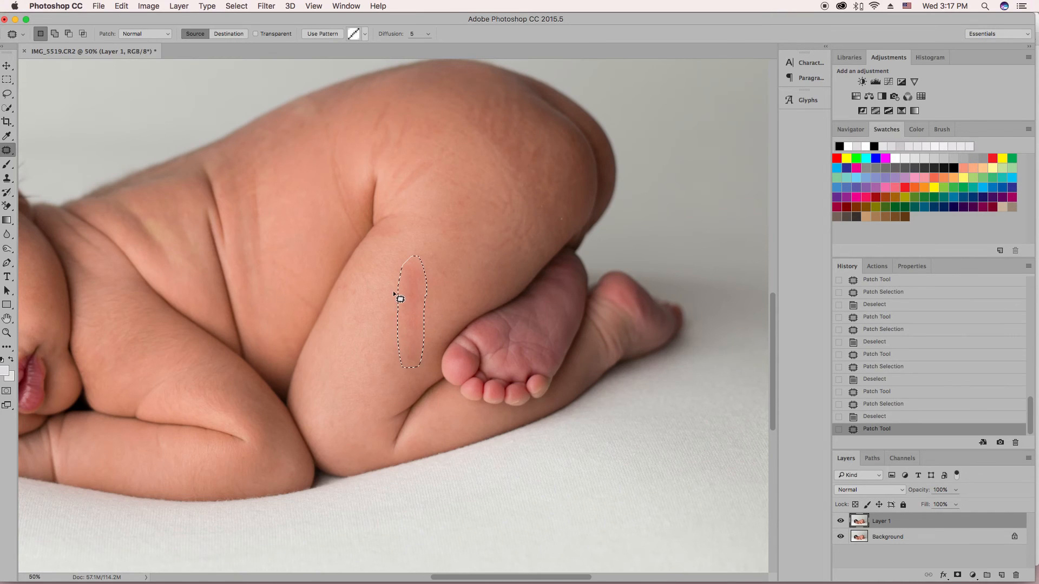
{"action": "mouse_move", "coordinate": [405, 288]}
{"action": "left_mouse_down"}
{"action": "mouse_move", "coordinate": [374, 293]}
{"action": "mouse_move", "coordinate": [433, 253]}
{"action": "left_mouse_up"}
{"action": "key", "text": "cmd+d"}
{"action": "left_click", "coordinate": [437, 287]}
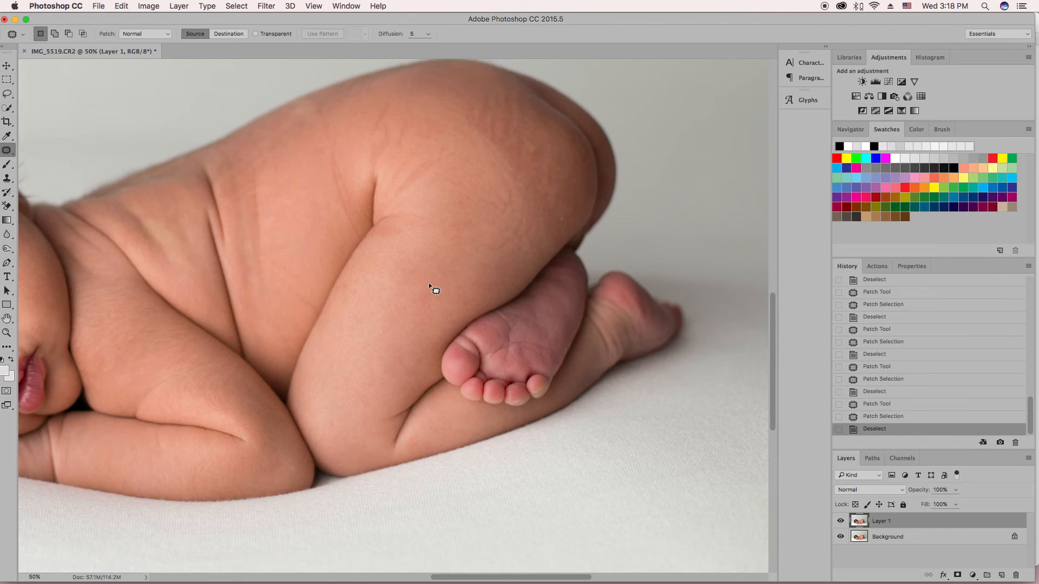
- Patch the leftover uneven areas around the middle of the thigh with adjacent smooth skin
{"action": "mouse_move", "coordinate": [417, 293]}
{"action": "left_mouse_down"}
{"action": "mouse_move", "coordinate": [381, 300]}
{"action": "mouse_move", "coordinate": [384, 340]}
{"action": "mouse_move", "coordinate": [407, 311]}
{"action": "mouse_move", "coordinate": [379, 298]}
{"action": "left_mouse_up"}
{"action": "key", "text": "super+d"}
{"action": "key", "text": "super+d"}
{"action": "mouse_move", "coordinate": [400, 337]}
{"action": "left_mouse_down"}
{"action": "mouse_move", "coordinate": [380, 366]}
{"action": "mouse_move", "coordinate": [401, 373]}
{"action": "mouse_move", "coordinate": [404, 350]}
{"action": "mouse_move", "coordinate": [373, 335]}
{"action": "mouse_move", "coordinate": [375, 307]}
{"action": "left_mouse_up"}
{"action": "key", "text": "super+d"}
- Patch the uneven skin on the upper thigh beside the hip crease with smoother thigh skin
{"action": "scroll", "coordinate": [433, 140], "scroll_direction": "up", "scroll_amount": 2}
{"action": "mouse_move", "coordinate": [405, 215]}
{"action": "left_mouse_down"}
{"action": "mouse_move", "coordinate": [439, 187]}
{"action": "mouse_move", "coordinate": [427, 185]}
{"action": "mouse_move", "coordinate": [428, 210]}
{"action": "mouse_move", "coordinate": [408, 196]}
{"action": "mouse_move", "coordinate": [410, 175]}
{"action": "mouse_move", "coordinate": [420, 256]}
{"action": "left_mouse_up"}
{"action": "key", "text": "super+d"}
{"action": "key", "text": "super+d"}
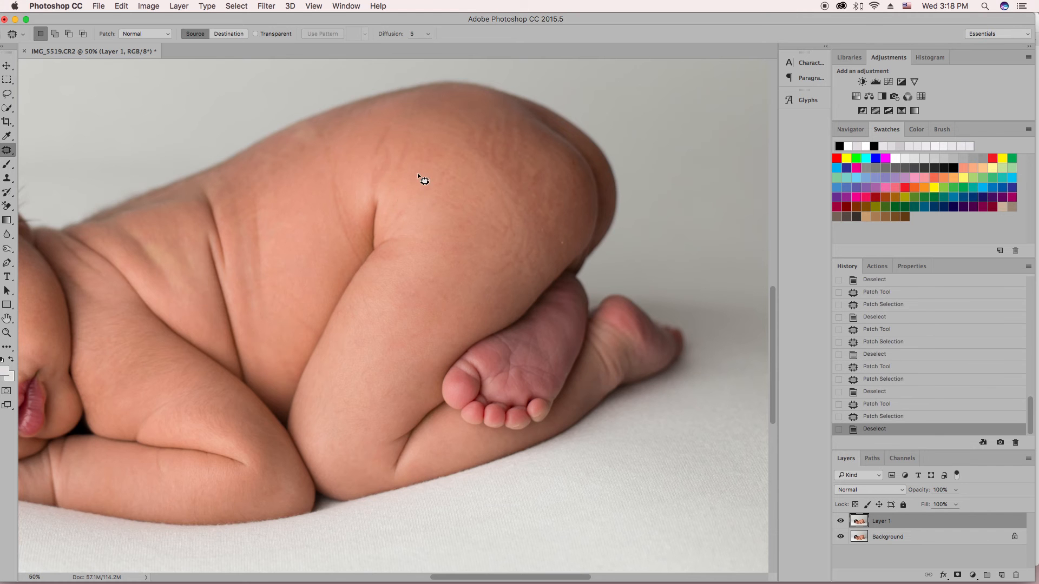
{"action": "left_click_drag", "start_coordinate": [408, 206], "coordinate": [406, 205]}
{"action": "mouse_move", "coordinate": [406, 208]}
{"action": "left_mouse_down"}
{"action": "mouse_move", "coordinate": [410, 272]}
{"action": "mouse_move", "coordinate": [374, 258]}
{"action": "left_mouse_up"}
{"action": "key", "text": "super+d"}
- Patch the fine lines at and above the hip crease with smooth skin from lower down
{"action": "left_click_drag", "start_coordinate": [399, 249], "coordinate": [397, 263]}
{"action": "left_click", "coordinate": [412, 262]}
{"action": "mouse_move", "coordinate": [389, 125]}
{"action": "left_mouse_down"}
{"action": "mouse_move", "coordinate": [374, 138]}
{"action": "mouse_move", "coordinate": [391, 128]}
{"action": "mouse_move", "coordinate": [425, 210]}
{"action": "left_mouse_up"}
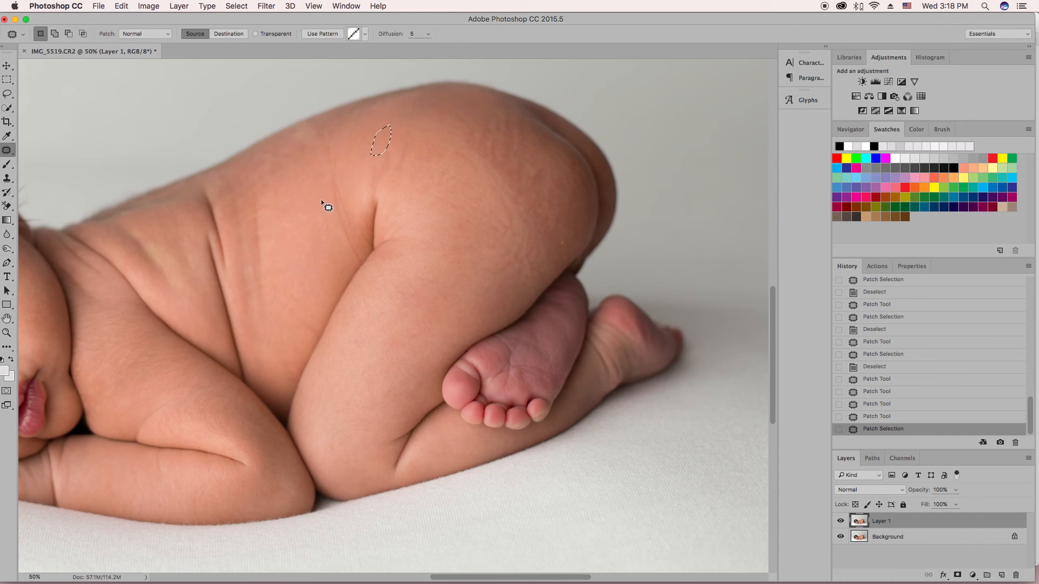
{"action": "left_click", "coordinate": [391, 150]}
{"action": "left_click_drag", "start_coordinate": [394, 156], "coordinate": [408, 225]}
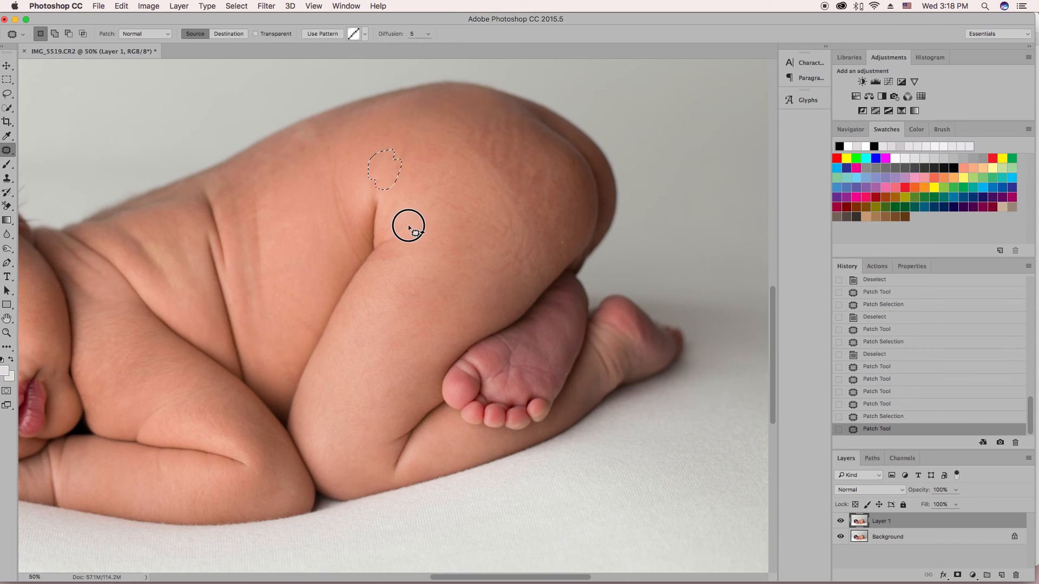
{"action": "left_click", "coordinate": [364, 184]}
{"action": "left_click_drag", "start_coordinate": [412, 165], "coordinate": [384, 152]}
{"action": "left_click_drag", "start_coordinate": [394, 160], "coordinate": [427, 273]}
- Patch the uneven skin on the hip above the crease with neighbouring even-toned skin
{"action": "scroll", "coordinate": [427, 272], "scroll_direction": "down", "scroll_amount": 1}
{"action": "scroll", "coordinate": [431, 168], "scroll_direction": "right", "scroll_amount": 1}
{"action": "left_click", "coordinate": [409, 137]}
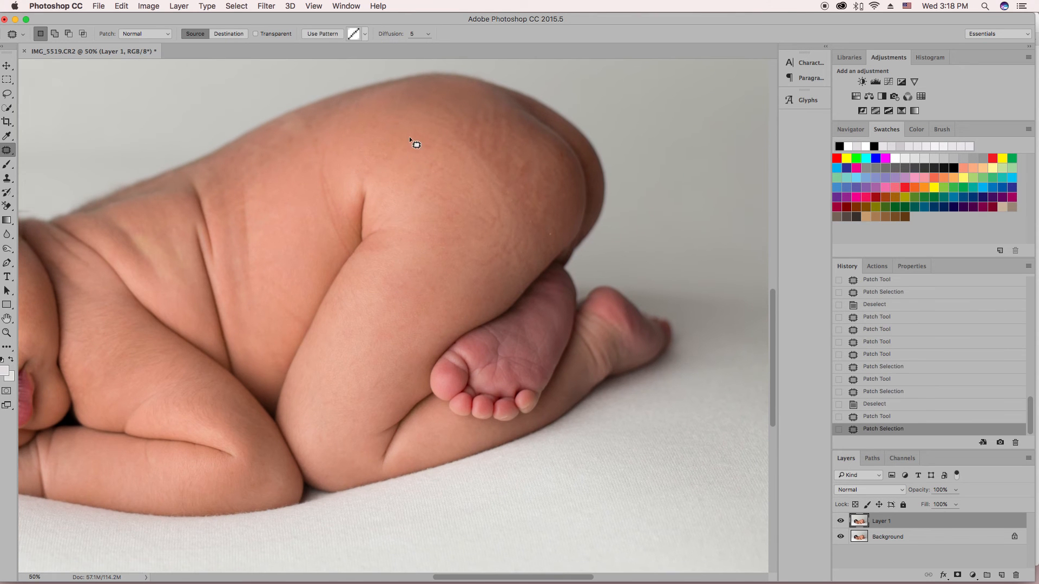
{"action": "mouse_move", "coordinate": [399, 130]}
{"action": "left_mouse_down"}
{"action": "mouse_move", "coordinate": [407, 160]}
{"action": "mouse_move", "coordinate": [398, 147]}
{"action": "left_mouse_up"}
{"action": "mouse_move", "coordinate": [399, 149]}
{"action": "left_mouse_down"}
{"action": "mouse_move", "coordinate": [419, 170]}
{"action": "mouse_move", "coordinate": [365, 161]}
{"action": "mouse_move", "coordinate": [401, 147]}
{"action": "mouse_move", "coordinate": [377, 132]}
{"action": "mouse_move", "coordinate": [412, 103]}
{"action": "mouse_move", "coordinate": [360, 132]}
{"action": "mouse_move", "coordinate": [351, 161]}
{"action": "mouse_move", "coordinate": [369, 178]}
{"action": "mouse_move", "coordinate": [369, 148]}
{"action": "left_mouse_up"}
{"action": "left_click", "coordinate": [401, 147]}
{"action": "left_click", "coordinate": [434, 145]}
{"action": "left_click", "coordinate": [412, 112]}
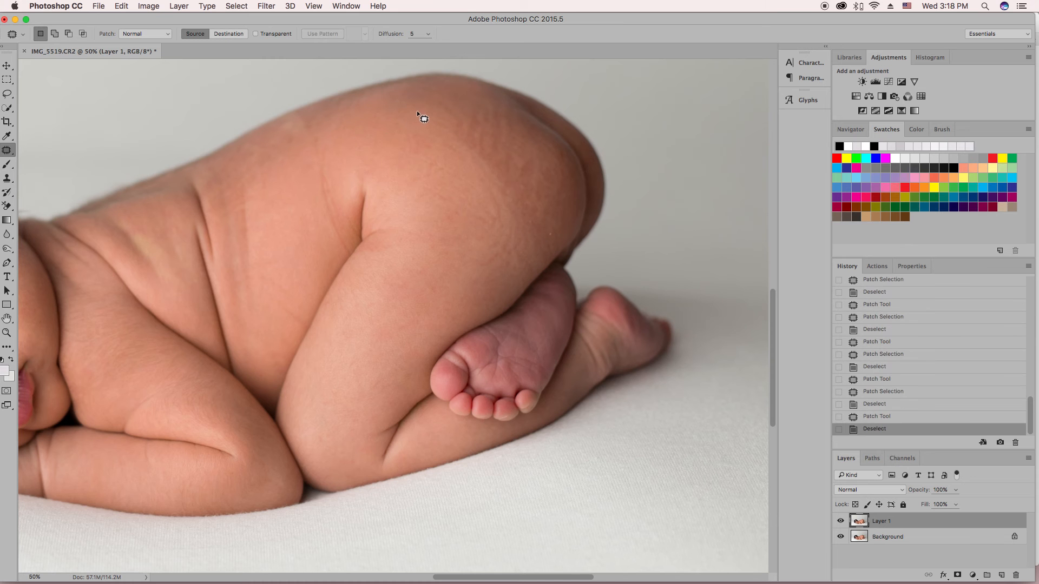
{"action": "mouse_move", "coordinate": [370, 157]}
{"action": "left_mouse_down"}
{"action": "mouse_move", "coordinate": [370, 184]}
{"action": "mouse_move", "coordinate": [401, 151]}
{"action": "left_mouse_up"}
{"action": "left_click", "coordinate": [414, 144]}
{"action": "left_click", "coordinate": [426, 141]}
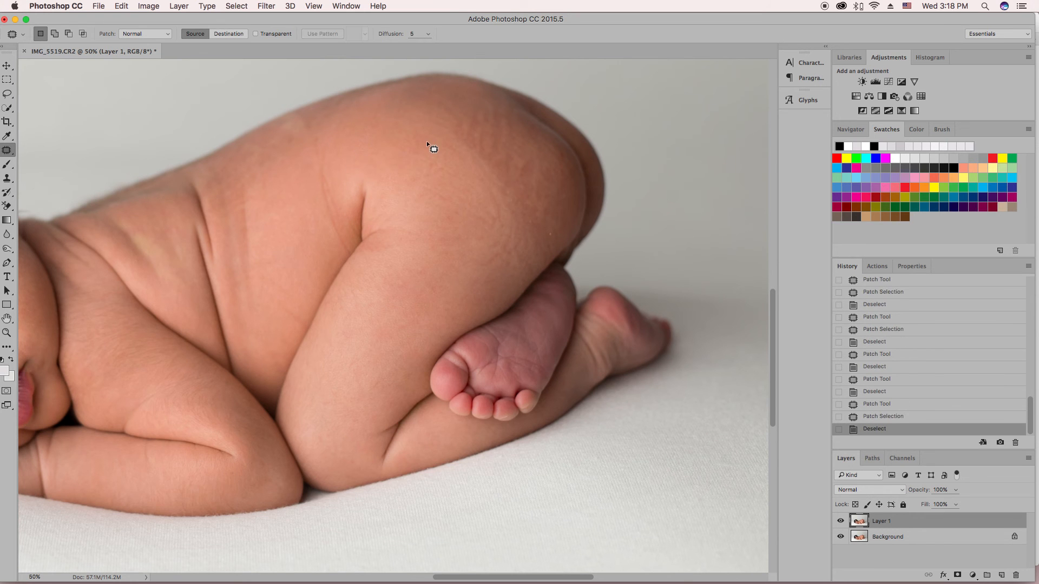
- Patch the blotchy area higher on the hip with even skin from nearer the back
{"action": "mouse_move", "coordinate": [421, 134]}
{"action": "left_mouse_down"}
{"action": "mouse_move", "coordinate": [408, 153]}
{"action": "mouse_move", "coordinate": [445, 171]}
{"action": "mouse_move", "coordinate": [431, 135]}
{"action": "left_mouse_up"}
{"action": "left_click", "coordinate": [463, 146]}
{"action": "mouse_move", "coordinate": [435, 154]}
{"action": "left_mouse_down"}
{"action": "mouse_move", "coordinate": [385, 139]}
{"action": "mouse_move", "coordinate": [385, 127]}
{"action": "left_mouse_up"}
{"action": "left_click", "coordinate": [434, 125]}
{"action": "left_click", "coordinate": [434, 122]}
- Patch the two mottled areas along the upper rear curve of the hip with smoother skin beside them
{"action": "mouse_move", "coordinate": [479, 106]}
{"action": "left_mouse_down"}
{"action": "mouse_move", "coordinate": [436, 131]}
{"action": "mouse_move", "coordinate": [498, 139]}
{"action": "mouse_move", "coordinate": [496, 123]}
{"action": "mouse_move", "coordinate": [472, 115]}
{"action": "mouse_move", "coordinate": [434, 132]}
{"action": "mouse_move", "coordinate": [408, 127]}
{"action": "mouse_move", "coordinate": [528, 138]}
{"action": "left_mouse_up"}
{"action": "left_click", "coordinate": [468, 120]}
{"action": "left_click_drag", "start_coordinate": [468, 120], "coordinate": [486, 155]}
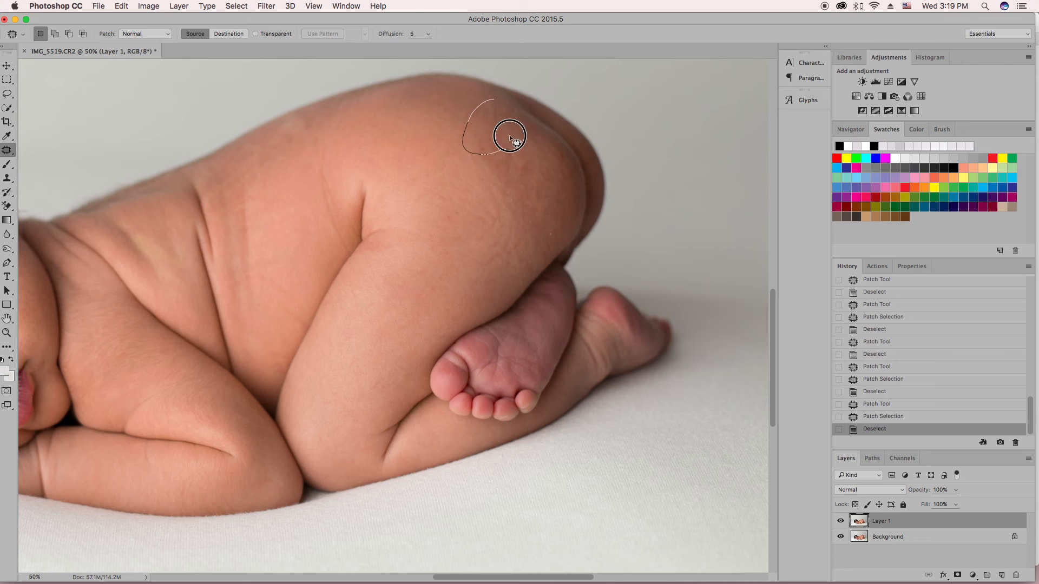
{"action": "left_click_drag", "start_coordinate": [500, 106], "coordinate": [495, 104]}
{"action": "left_click_drag", "start_coordinate": [474, 142], "coordinate": [428, 133]}
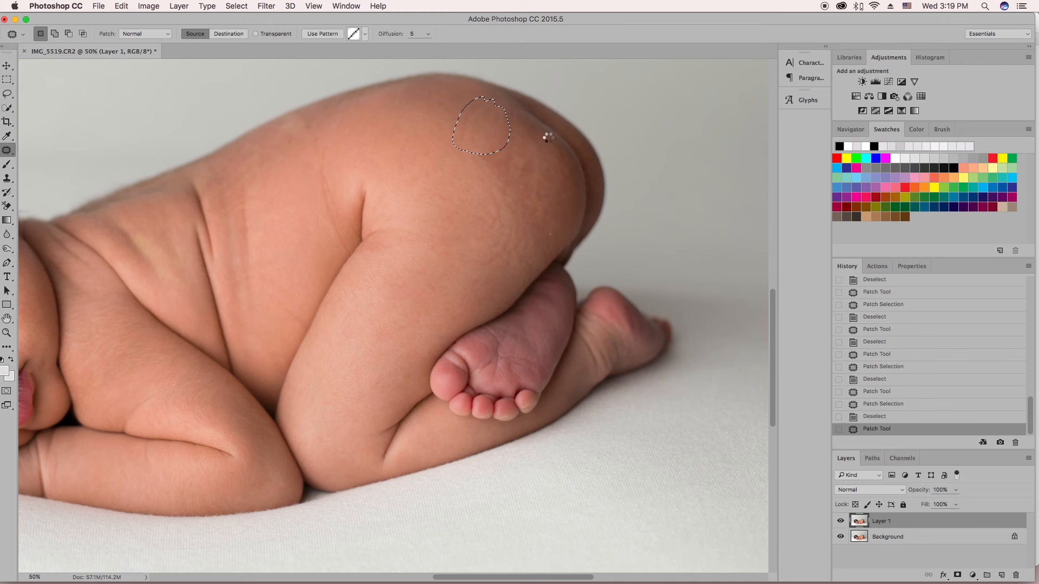
{"action": "left_click", "coordinate": [518, 153]}
{"action": "mouse_move", "coordinate": [460, 167]}
{"action": "left_mouse_down"}
{"action": "mouse_move", "coordinate": [487, 158]}
{"action": "mouse_move", "coordinate": [419, 134]}
{"action": "mouse_move", "coordinate": [451, 132]}
{"action": "mouse_move", "coordinate": [439, 111]}
{"action": "left_mouse_up"}
{"action": "left_click", "coordinate": [440, 111]}
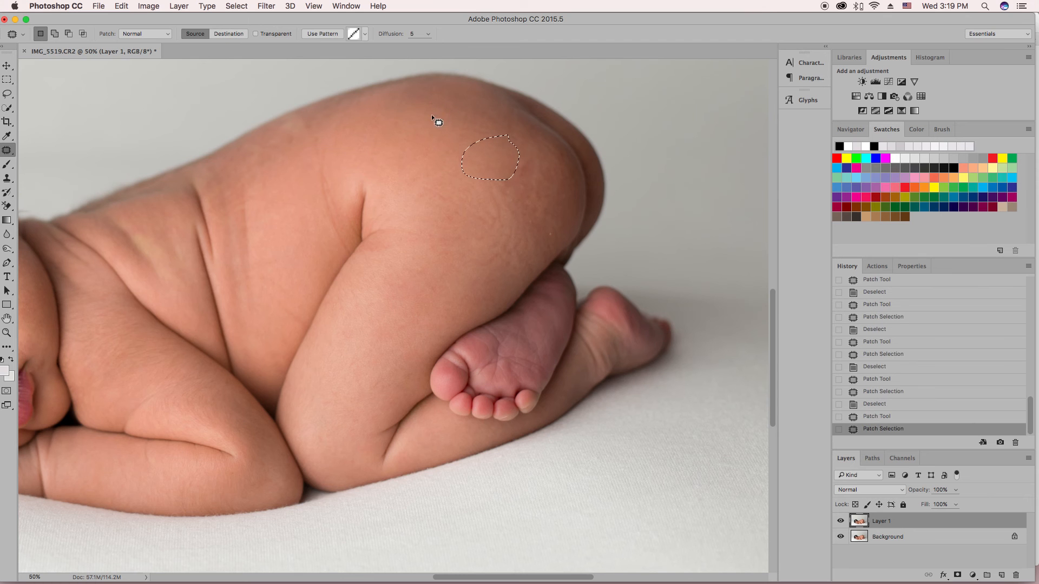
- Patch the uneven spots near the top outline of the hip and in its centre with nearby skin
{"action": "left_click_drag", "start_coordinate": [404, 110], "coordinate": [408, 91]}
{"action": "left_click_drag", "start_coordinate": [407, 102], "coordinate": [427, 110]}
{"action": "left_click", "coordinate": [439, 191]}
{"action": "mouse_move", "coordinate": [438, 197]}
{"action": "left_mouse_down"}
{"action": "mouse_move", "coordinate": [467, 215]}
{"action": "mouse_move", "coordinate": [441, 174]}
{"action": "mouse_move", "coordinate": [447, 185]}
{"action": "mouse_move", "coordinate": [453, 174]}
{"action": "left_mouse_up"}
{"action": "left_click", "coordinate": [463, 177]}
{"action": "mouse_move", "coordinate": [460, 187]}
{"action": "left_mouse_down"}
{"action": "mouse_move", "coordinate": [475, 149]}
{"action": "mouse_move", "coordinate": [517, 166]}
{"action": "mouse_move", "coordinate": [516, 147]}
{"action": "left_mouse_up"}
- Patch the mottled areas on the rear side of the hip and the upper thigh with even skin
{"action": "left_click", "coordinate": [512, 183]}
{"action": "mouse_move", "coordinate": [514, 170]}
{"action": "left_mouse_down"}
{"action": "mouse_move", "coordinate": [473, 160]}
{"action": "mouse_move", "coordinate": [531, 188]}
{"action": "mouse_move", "coordinate": [523, 167]}
{"action": "left_mouse_up"}
{"action": "key", "text": "super+d"}
{"action": "left_click_drag", "start_coordinate": [510, 175], "coordinate": [464, 154]}
{"action": "mouse_move", "coordinate": [513, 203]}
{"action": "left_mouse_down"}
{"action": "mouse_move", "coordinate": [507, 212]}
{"action": "mouse_move", "coordinate": [513, 206]}
{"action": "left_mouse_up"}
{"action": "left_click_drag", "start_coordinate": [508, 222], "coordinate": [433, 214]}
{"action": "key", "text": "super+d"}
- Patch the spotted skin on the lower rear curve above the tucked foot with smoother skin higher up
{"action": "scroll", "coordinate": [511, 224], "scroll_direction": "left", "scroll_amount": 2}
{"action": "scroll", "coordinate": [511, 224], "scroll_direction": "left", "scroll_amount": 1}
{"action": "mouse_move", "coordinate": [510, 234]}
{"action": "left_mouse_down"}
{"action": "mouse_move", "coordinate": [529, 247]}
{"action": "mouse_move", "coordinate": [508, 239]}
{"action": "left_mouse_up"}
{"action": "scroll", "coordinate": [507, 239], "scroll_direction": "left", "scroll_amount": 1}
{"action": "mouse_move", "coordinate": [564, 222]}
{"action": "left_mouse_down"}
{"action": "mouse_move", "coordinate": [552, 225]}
{"action": "mouse_move", "coordinate": [573, 231]}
{"action": "mouse_move", "coordinate": [566, 222]}
{"action": "left_mouse_up"}
{"action": "left_click_drag", "start_coordinate": [553, 224], "coordinate": [504, 186]}
{"action": "key", "text": "super+d"}
- Patch the remaining mottled skin along the rear outer curve with even skin from the hip
{"action": "mouse_move", "coordinate": [542, 147]}
{"action": "left_mouse_down"}
{"action": "mouse_move", "coordinate": [556, 174]}
{"action": "mouse_move", "coordinate": [547, 148]}
{"action": "left_mouse_up"}
{"action": "left_click_drag", "start_coordinate": [547, 164], "coordinate": [484, 153]}
{"action": "key", "text": "super+d"}
{"action": "mouse_move", "coordinate": [529, 233]}
{"action": "left_mouse_down"}
{"action": "mouse_move", "coordinate": [568, 196]}
{"action": "mouse_move", "coordinate": [533, 234]}
{"action": "left_mouse_up"}
{"action": "left_click_drag", "start_coordinate": [538, 204], "coordinate": [479, 158]}
{"action": "key", "text": "super+d"}
- Patch the last uneven spots on the back of the upper thigh with smooth skin from above
{"action": "mouse_move", "coordinate": [495, 201]}
{"action": "left_mouse_down"}
{"action": "mouse_move", "coordinate": [505, 212]}
{"action": "mouse_move", "coordinate": [497, 200]}
{"action": "left_mouse_up"}
{"action": "key", "text": "super+d"}
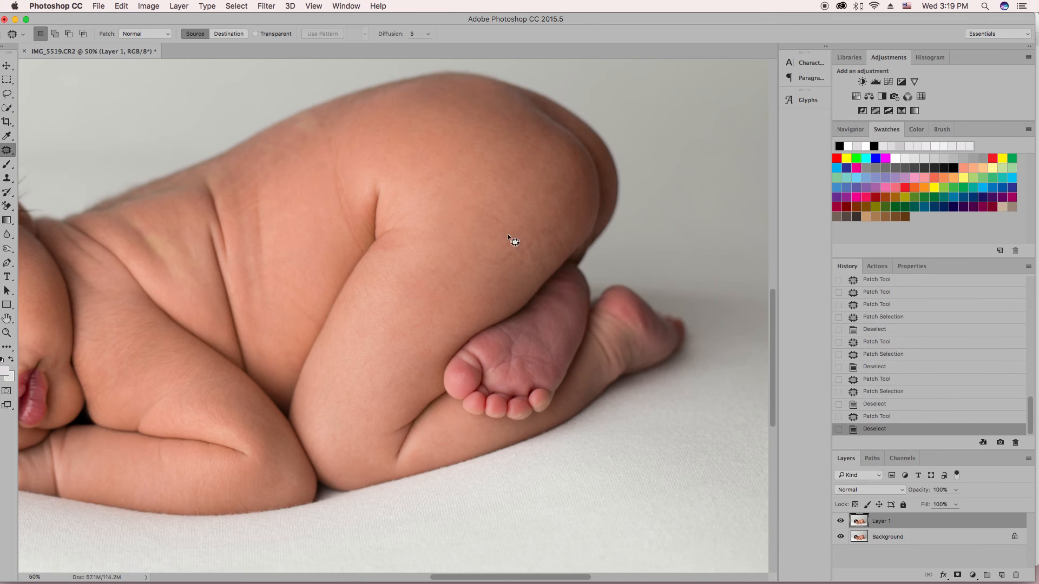
{"action": "mouse_move", "coordinate": [493, 247]}
{"action": "left_mouse_down"}
{"action": "mouse_move", "coordinate": [520, 239]}
{"action": "mouse_move", "coordinate": [510, 185]}
{"action": "mouse_move", "coordinate": [494, 197]}
{"action": "mouse_move", "coordinate": [509, 212]}
{"action": "left_mouse_up"}
{"action": "key", "text": "super+d"}
{"action": "left_click_drag", "start_coordinate": [503, 214], "coordinate": [508, 150]}
{"action": "key", "text": "super+d"}
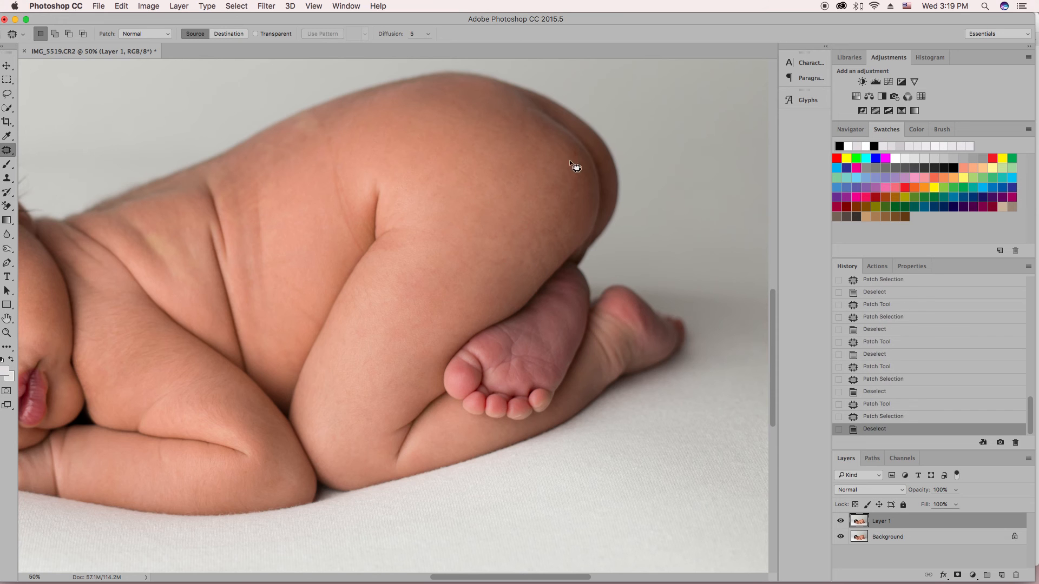
- Patch the remaining uneven spots on the outer hip and just above the tucked foot with smoother skin nearby
{"action": "mouse_move", "coordinate": [583, 156]}
{"action": "left_mouse_down"}
{"action": "mouse_move", "coordinate": [563, 165]}
{"action": "mouse_move", "coordinate": [586, 172]}
{"action": "mouse_move", "coordinate": [527, 208]}
{"action": "mouse_move", "coordinate": [531, 267]}
{"action": "mouse_move", "coordinate": [563, 260]}
{"action": "mouse_move", "coordinate": [473, 164]}
{"action": "left_mouse_up"}
{"action": "key", "text": "super+d"}
{"action": "key", "text": "super+d"}
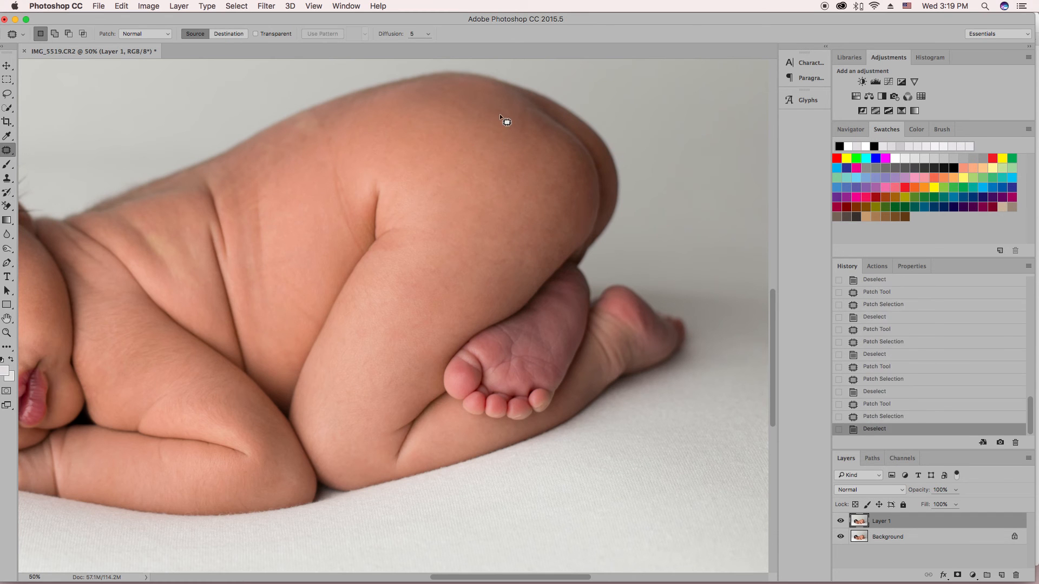
{"action": "mouse_move", "coordinate": [512, 251]}
{"action": "left_mouse_down"}
{"action": "mouse_move", "coordinate": [533, 253]}
{"action": "mouse_move", "coordinate": [512, 277]}
{"action": "mouse_move", "coordinate": [530, 246]}
{"action": "left_mouse_up"}
{"action": "mouse_move", "coordinate": [526, 253]}
{"action": "left_mouse_down"}
{"action": "mouse_move", "coordinate": [541, 230]}
{"action": "mouse_move", "coordinate": [540, 275]}
{"action": "mouse_move", "coordinate": [524, 241]}
{"action": "left_mouse_up"}
{"action": "key", "text": "super+d"}
{"action": "left_click_drag", "start_coordinate": [527, 254], "coordinate": [541, 225]}
{"action": "key", "text": "super+d"}
- Patch the spots along the upper edge of the lower back with the smooth skin beside them
{"action": "mouse_move", "coordinate": [316, 112]}
{"action": "left_mouse_down"}
{"action": "mouse_move", "coordinate": [294, 118]}
{"action": "mouse_move", "coordinate": [352, 115]}
{"action": "mouse_move", "coordinate": [379, 128]}
{"action": "left_mouse_up"}
{"action": "key", "text": "super+d"}
{"action": "left_click_drag", "start_coordinate": [311, 115], "coordinate": [354, 122]}
{"action": "key", "text": "super+d"}
- Patch the uneven marks on the side of the torso with smooth skin closer to the thigh
{"action": "scroll", "coordinate": [298, 238], "scroll_direction": "down", "scroll_amount": 3}
{"action": "scroll", "coordinate": [299, 238], "scroll_direction": "left", "scroll_amount": 2}
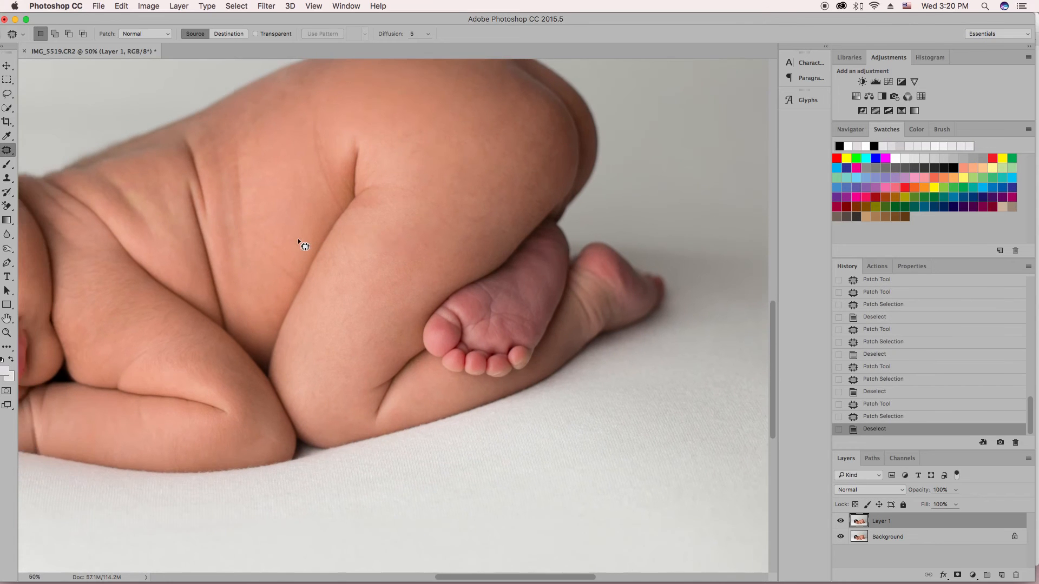
{"action": "scroll", "coordinate": [302, 236], "scroll_direction": "left", "scroll_amount": 5}
{"action": "scroll", "coordinate": [301, 236], "scroll_direction": "up", "scroll_amount": 1}
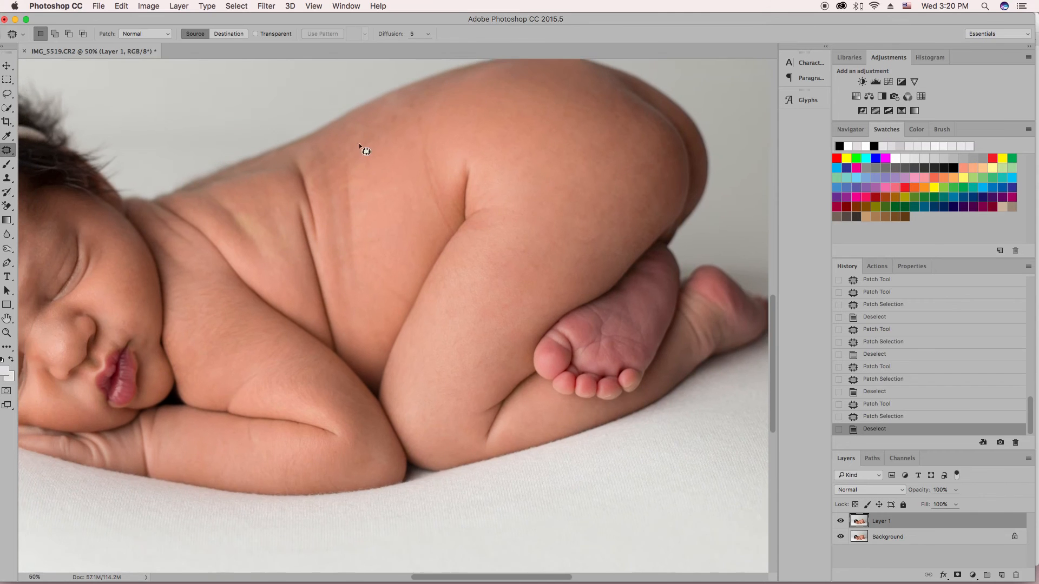
{"action": "scroll", "coordinate": [378, 195], "scroll_direction": "left", "scroll_amount": 4}
{"action": "scroll", "coordinate": [420, 255], "scroll_direction": "down", "scroll_amount": 2}
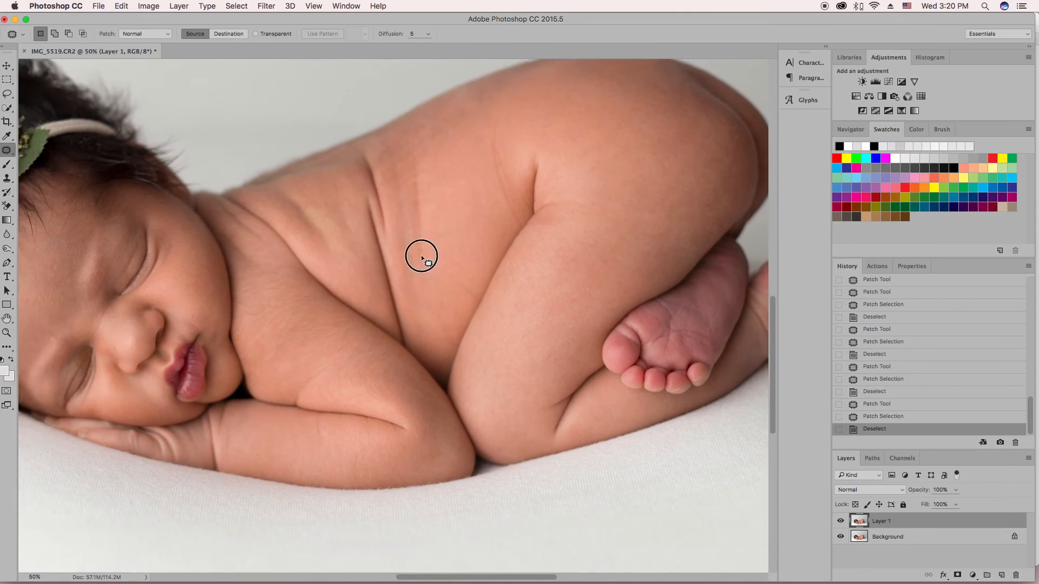
{"action": "mouse_move", "coordinate": [431, 213]}
{"action": "left_mouse_down"}
{"action": "mouse_move", "coordinate": [426, 245]}
{"action": "mouse_move", "coordinate": [459, 215]}
{"action": "mouse_move", "coordinate": [441, 275]}
{"action": "mouse_move", "coordinate": [467, 293]}
{"action": "mouse_move", "coordinate": [481, 284]}
{"action": "mouse_move", "coordinate": [461, 247]}
{"action": "left_mouse_up"}
{"action": "left_click", "coordinate": [468, 169]}
{"action": "left_click_drag", "start_coordinate": [461, 251], "coordinate": [472, 215]}
{"action": "left_click", "coordinate": [475, 212]}
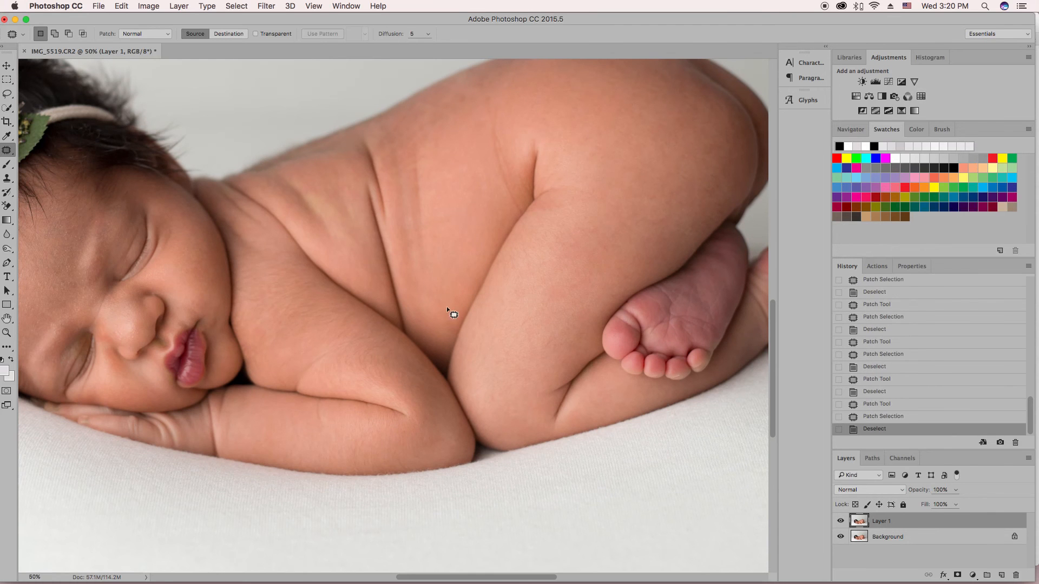
- Patch the faint lines and discoloured spots across the mid-back and lower side of the torso with even skin nearby
{"action": "mouse_move", "coordinate": [401, 150]}
{"action": "left_mouse_down"}
{"action": "mouse_move", "coordinate": [410, 163]}
{"action": "mouse_move", "coordinate": [404, 133]}
{"action": "mouse_move", "coordinate": [453, 139]}
{"action": "mouse_move", "coordinate": [456, 151]}
{"action": "left_mouse_up"}
{"action": "mouse_move", "coordinate": [444, 118]}
{"action": "left_mouse_down"}
{"action": "mouse_move", "coordinate": [434, 110]}
{"action": "mouse_move", "coordinate": [421, 151]}
{"action": "mouse_move", "coordinate": [439, 122]}
{"action": "left_mouse_up"}
{"action": "left_click_drag", "start_coordinate": [432, 135], "coordinate": [462, 170]}
{"action": "left_click", "coordinate": [399, 147]}
{"action": "mouse_move", "coordinate": [403, 141]}
{"action": "left_mouse_down"}
{"action": "mouse_move", "coordinate": [405, 166]}
{"action": "mouse_move", "coordinate": [406, 140]}
{"action": "left_mouse_up"}
{"action": "left_click_drag", "start_coordinate": [407, 152], "coordinate": [462, 166]}
{"action": "left_click", "coordinate": [455, 162]}
{"action": "left_click_drag", "start_coordinate": [436, 202], "coordinate": [456, 227]}
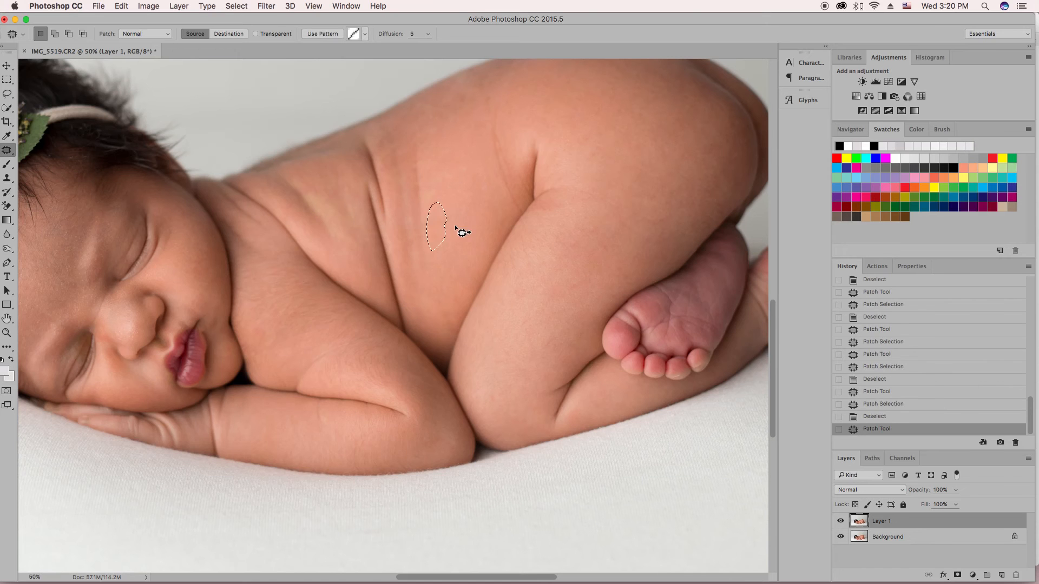
{"action": "mouse_move", "coordinate": [458, 292]}
{"action": "left_mouse_down"}
{"action": "mouse_move", "coordinate": [436, 312]}
{"action": "mouse_move", "coordinate": [471, 258]}
{"action": "left_mouse_up"}
{"action": "key", "text": "super+d"}
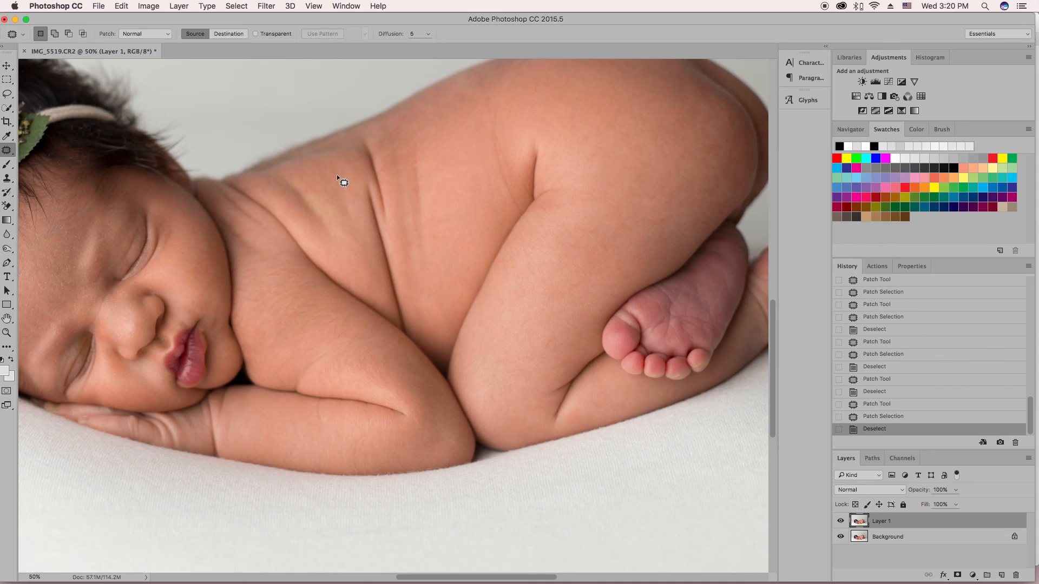
- Compare the whole photo with Layer 1 hidden and shown, and merge the visible layers
{"action": "key", "text": "super+minus"}
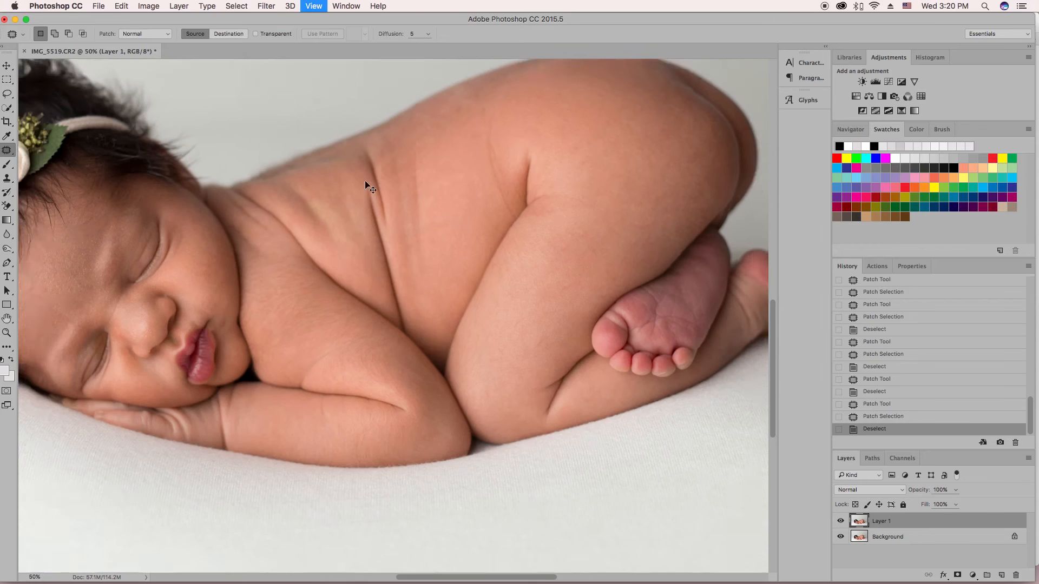
{"action": "key", "text": "super+minus"}
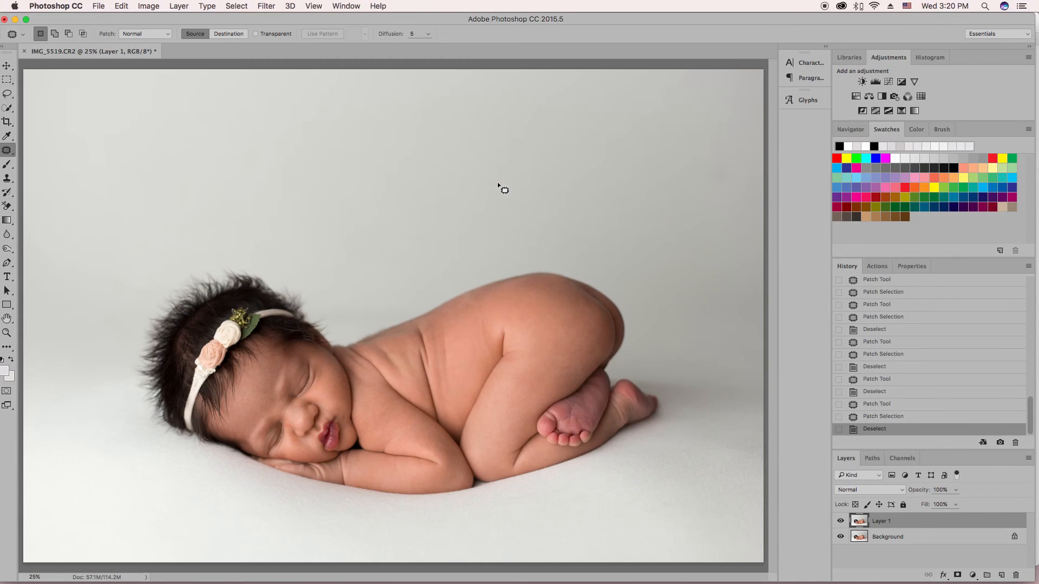
{"action": "left_click", "coordinate": [840, 522]}
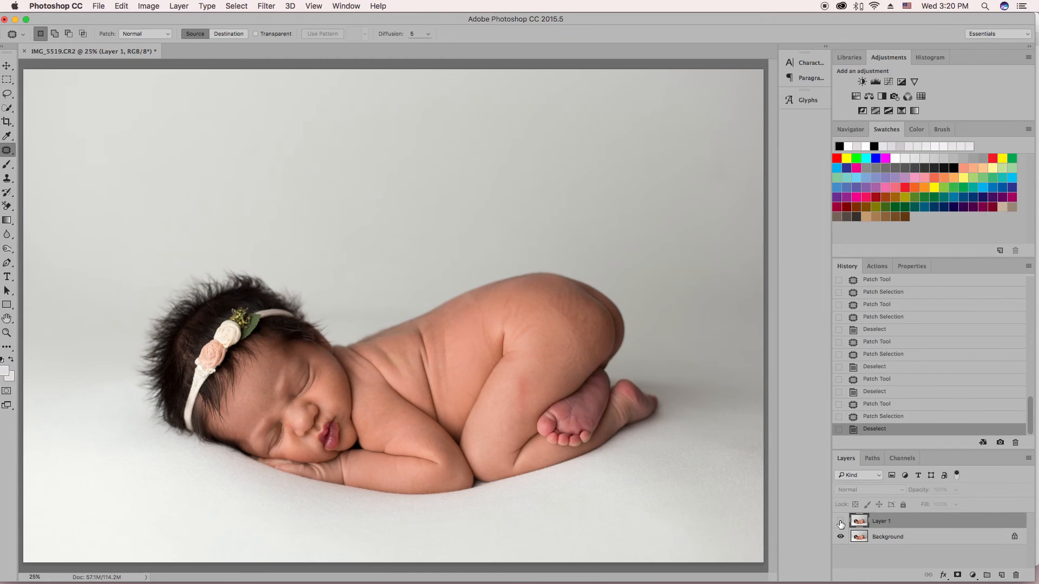
{"action": "left_click", "coordinate": [841, 521]}
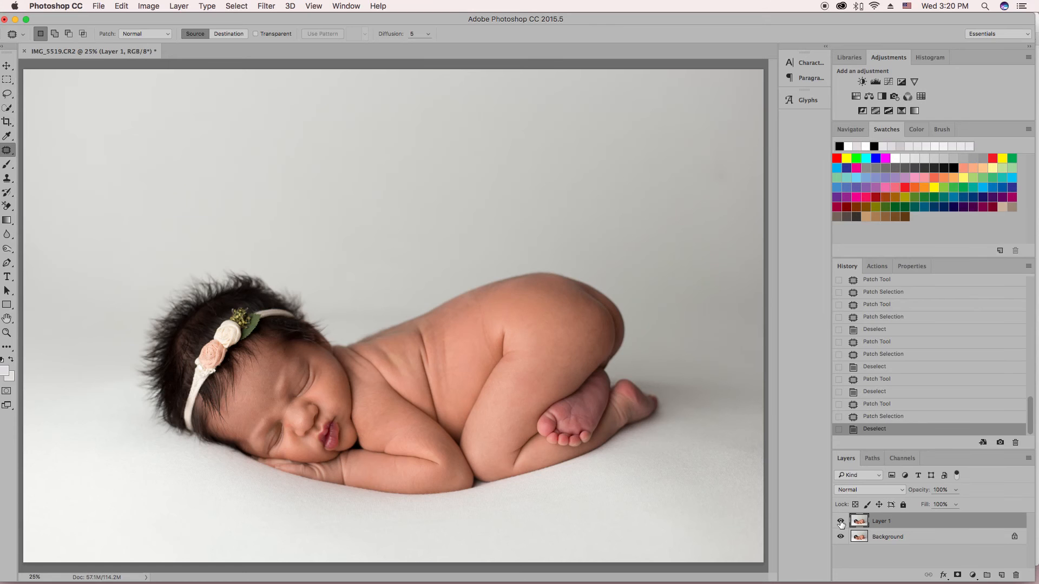
{"action": "key", "text": "super+e"}
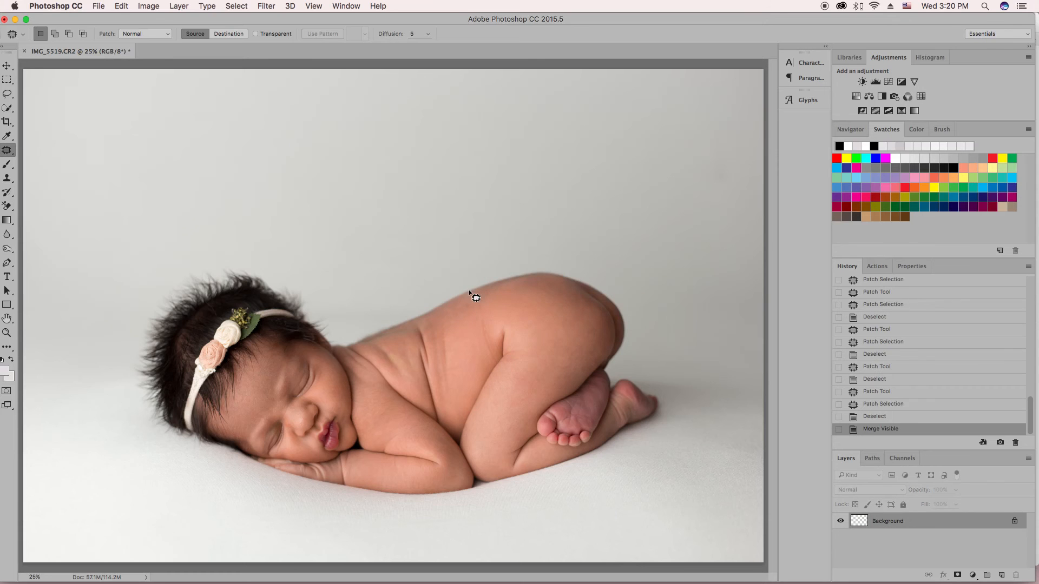
{"action": "left_click", "coordinate": [265, 7]}
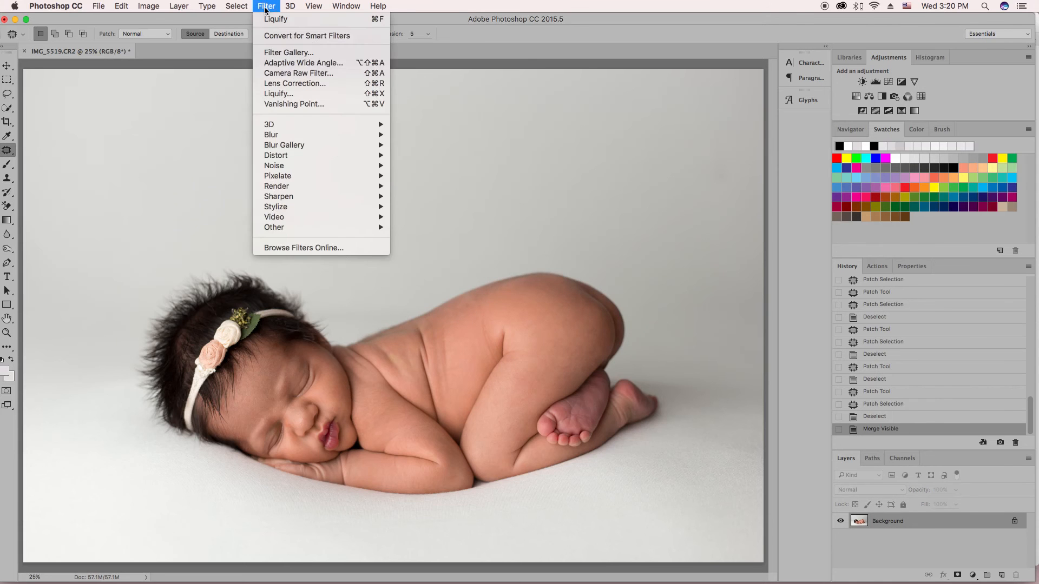
{"action": "mouse_move", "coordinate": [314, 227]}
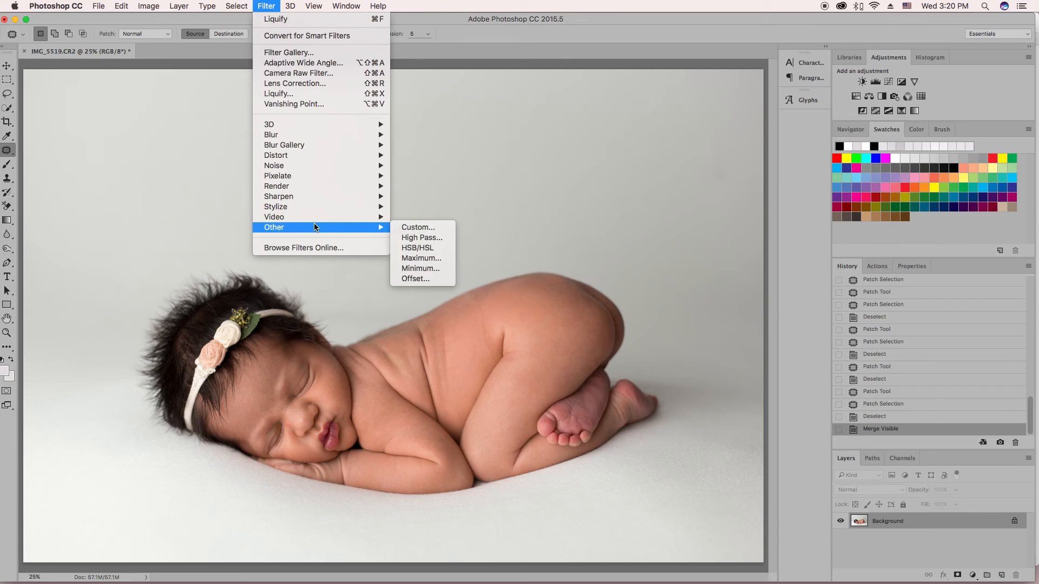
{"action": "left_click", "coordinate": [433, 240]}
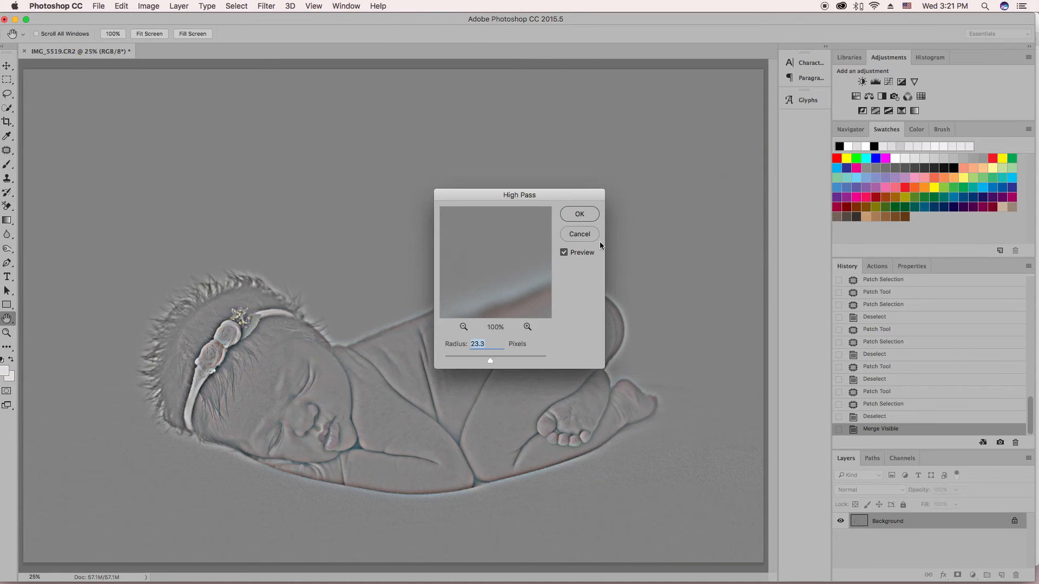
{"action": "left_click", "coordinate": [572, 239]}
- Try the High Pass filter with a 23.3-pixel radius directly on the merged Background layer, and undo it
{"action": "left_click", "coordinate": [270, 6]}
{"action": "mouse_move", "coordinate": [319, 228]}
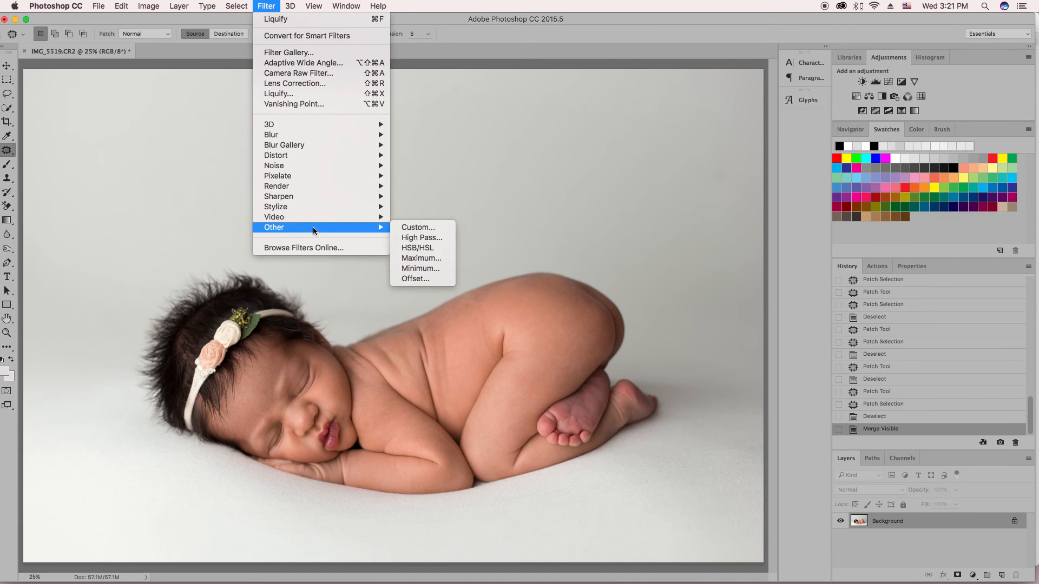
{"action": "left_click", "coordinate": [431, 239]}
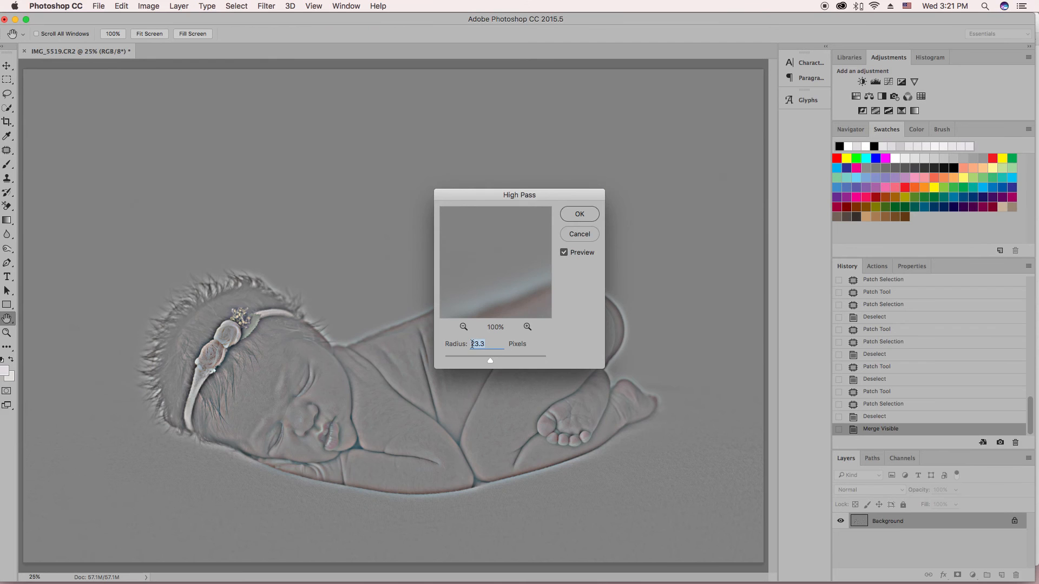
{"action": "left_click", "coordinate": [579, 215]}
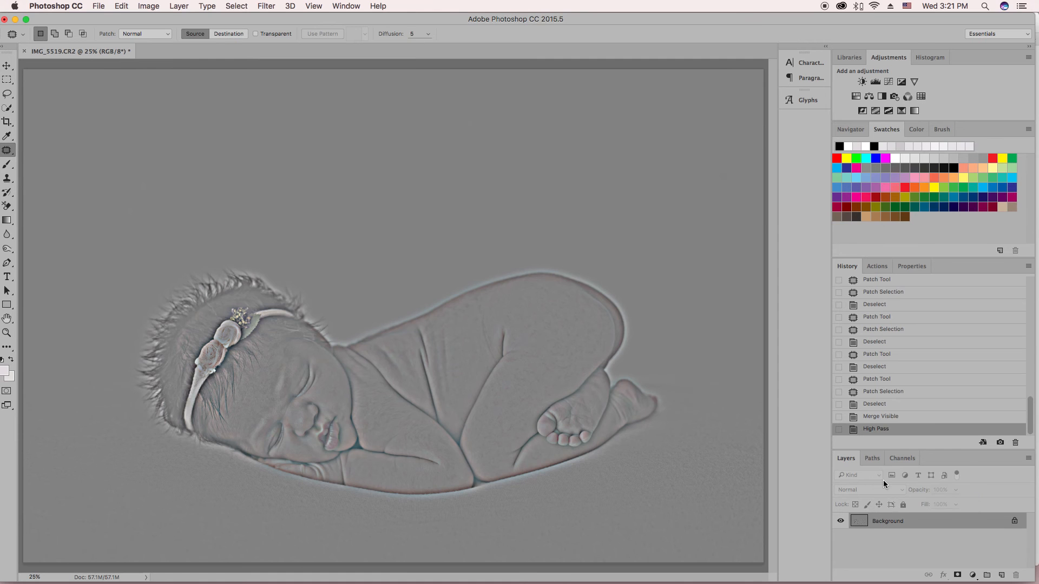
{"action": "key", "text": "super+z"}
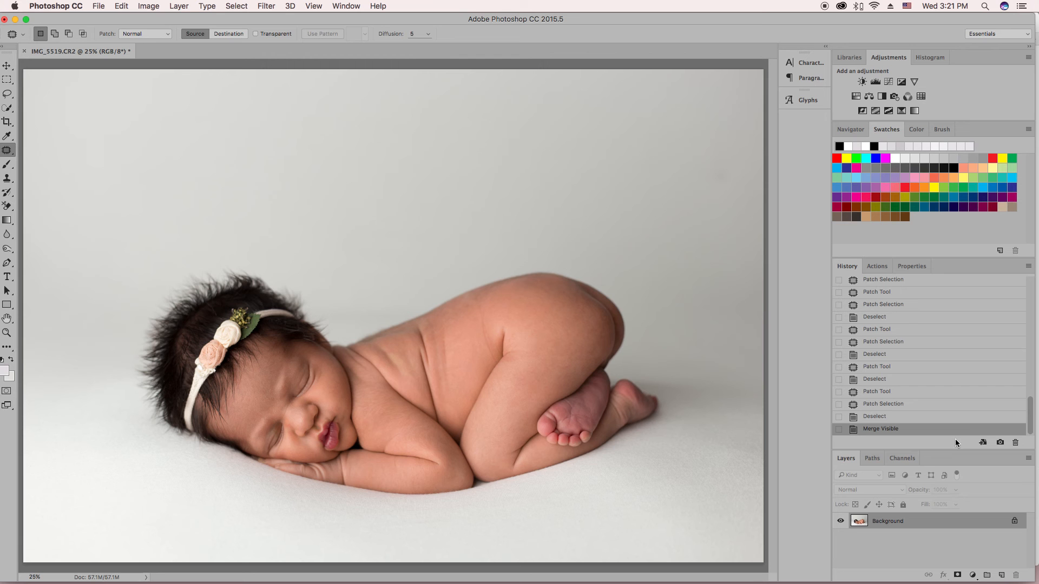
- Duplicate the Background layer and apply a High Pass filter with a 23.3-pixel radius to the copy
{"action": "key", "text": "super+j"}
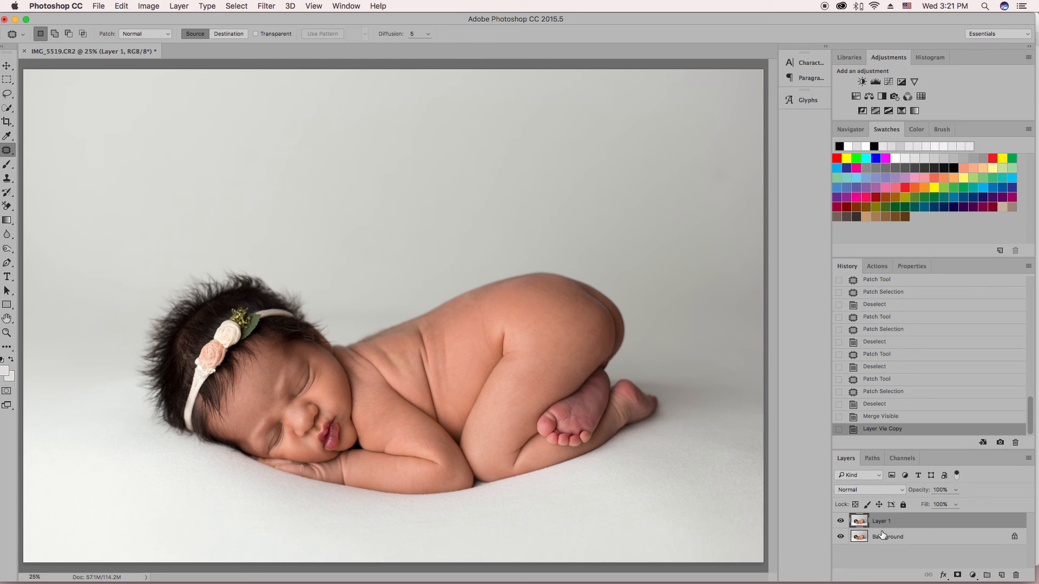
{"action": "left_click", "coordinate": [268, 6]}
{"action": "mouse_move", "coordinate": [319, 229]}
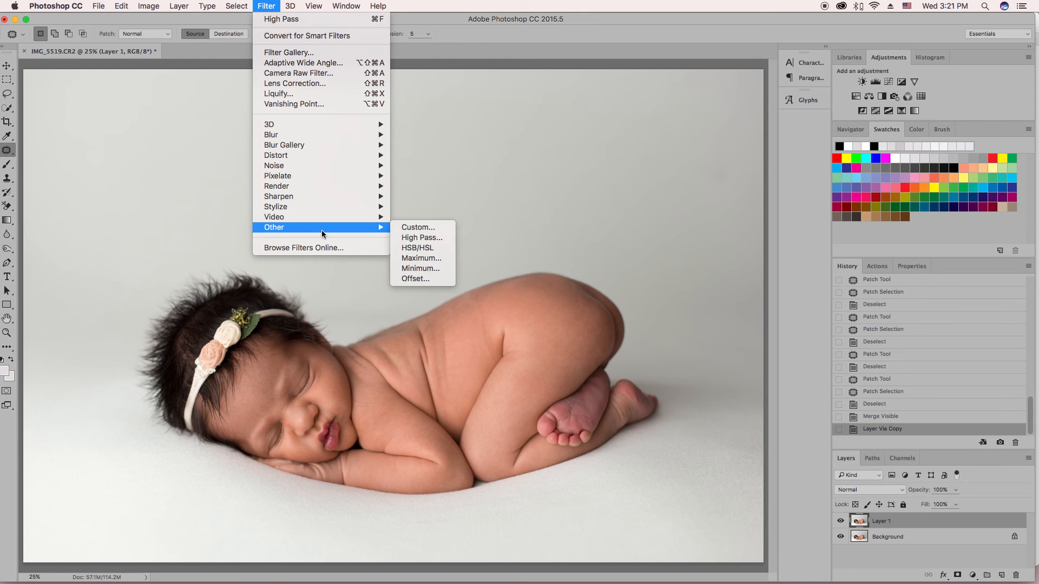
{"action": "left_click", "coordinate": [414, 239]}
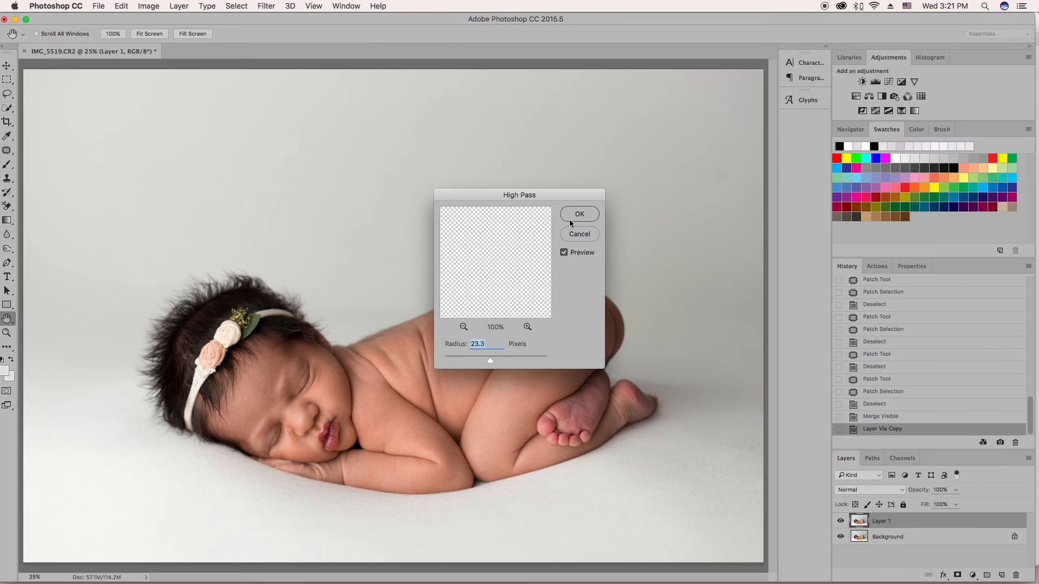
{"action": "left_click", "coordinate": [585, 216]}
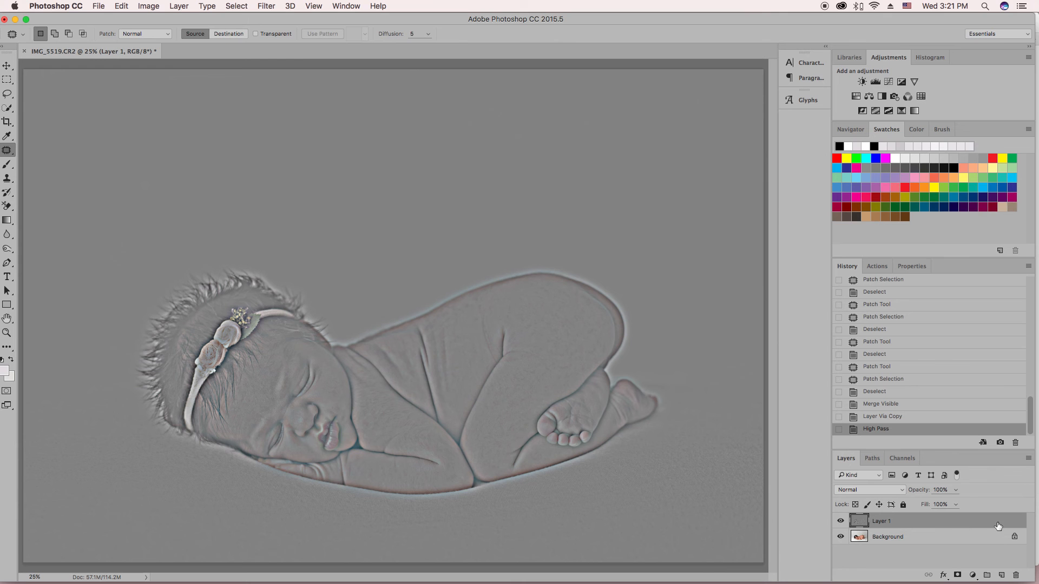
- Set the high-pass layer's blend mode to Soft Light and invert its colours to soften the skin
{"action": "left_click", "coordinate": [902, 490]}
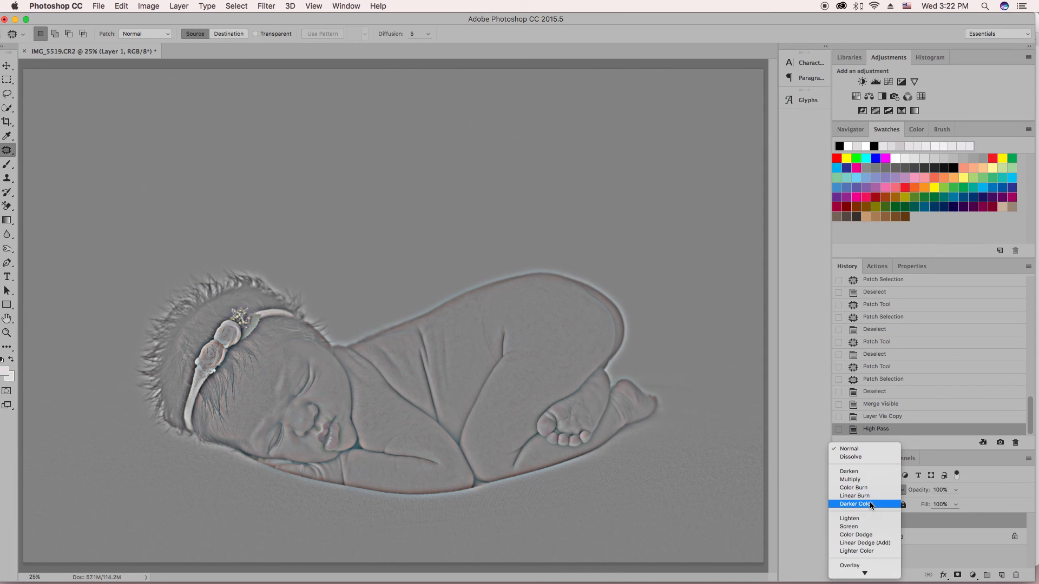
{"action": "scroll", "coordinate": [869, 502], "scroll_direction": "down", "scroll_amount": 3}
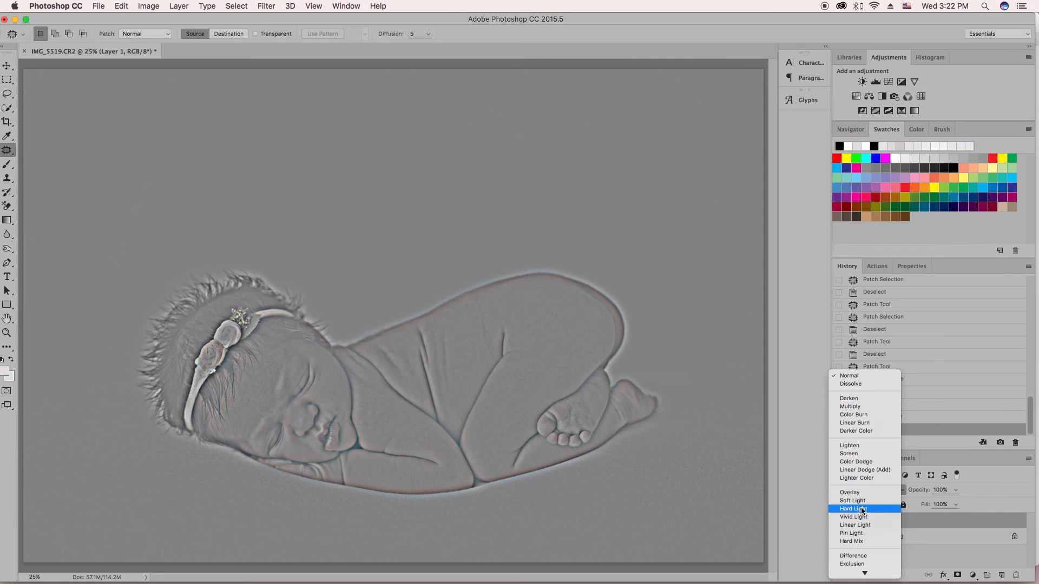
{"action": "left_click", "coordinate": [865, 500]}
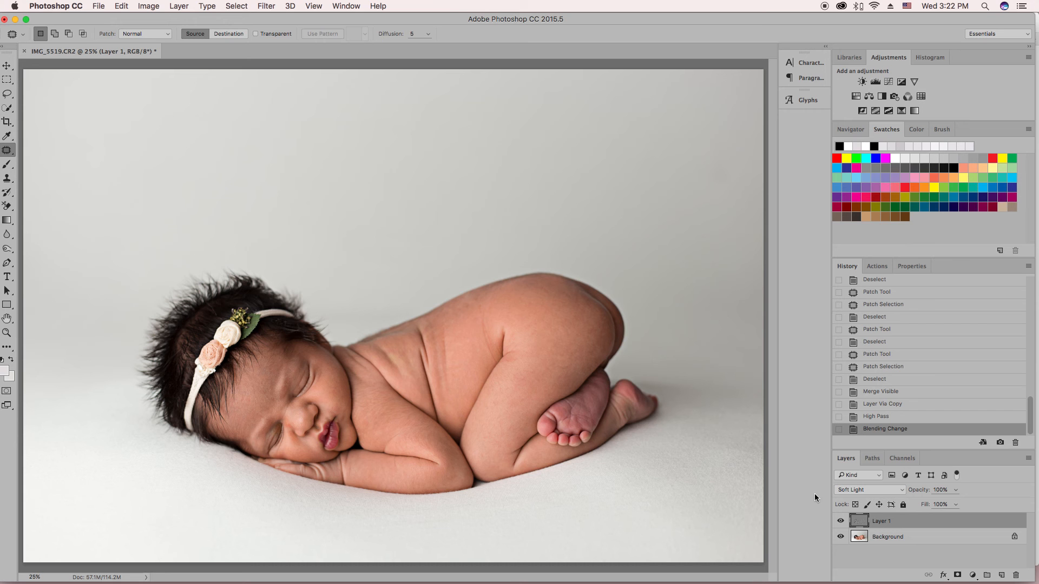
{"action": "key", "text": "super+i"}
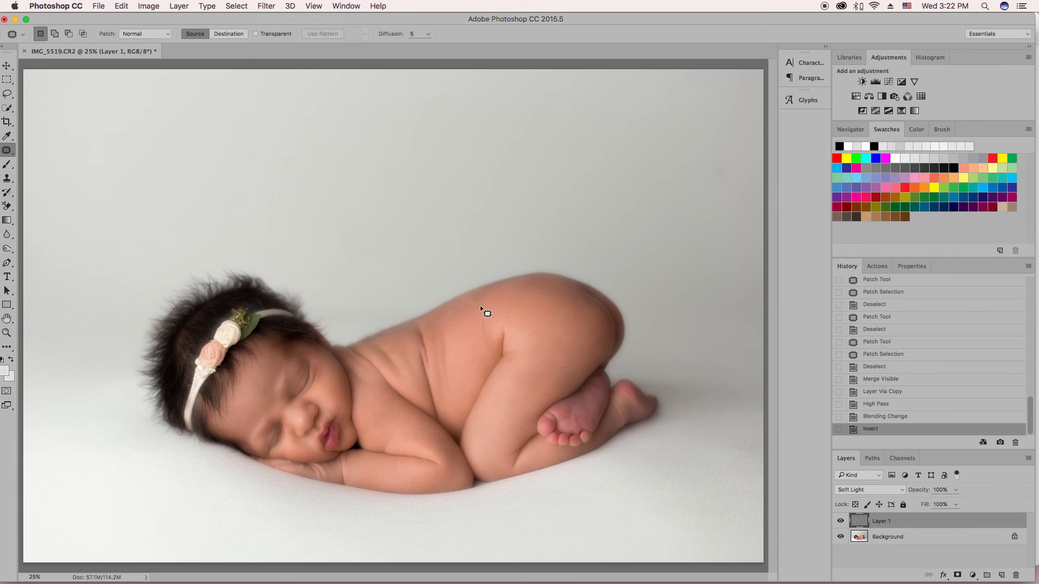
- Add a layer mask to Layer 1, invert it to black, and compare the photo with the layer hidden and shown
{"action": "left_click", "coordinate": [958, 577]}
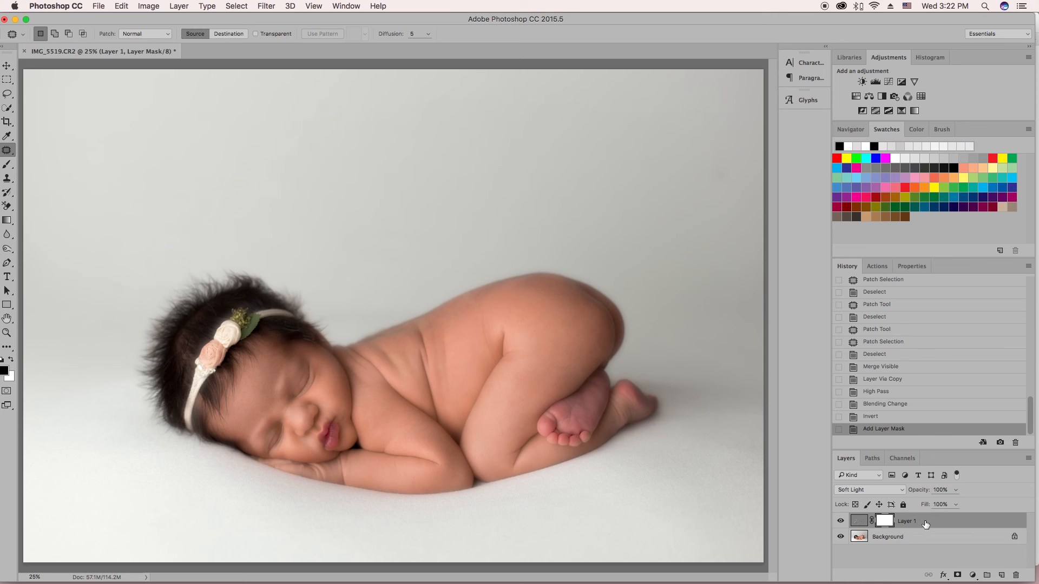
{"action": "key", "text": "super+i"}
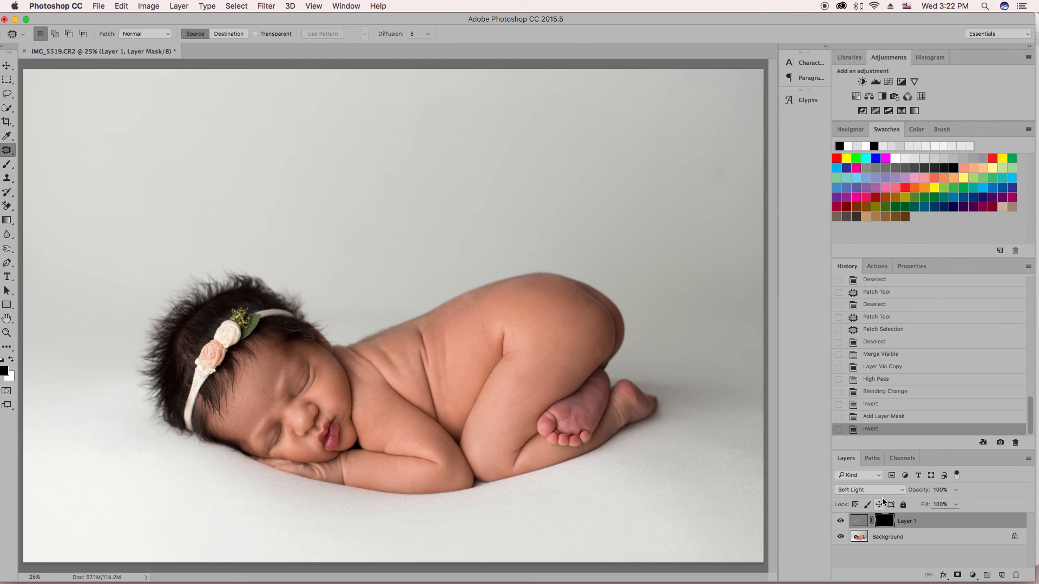
{"action": "left_click", "coordinate": [840, 522]}
{"action": "left_click", "coordinate": [840, 522]}
{"action": "left_click", "coordinate": [840, 522]}
{"action": "left_click", "coordinate": [840, 523]}
- Paint white on the layer mask over the forehead with an enlarged soft brush to reveal the smoothing
{"action": "key", "text": "b"}
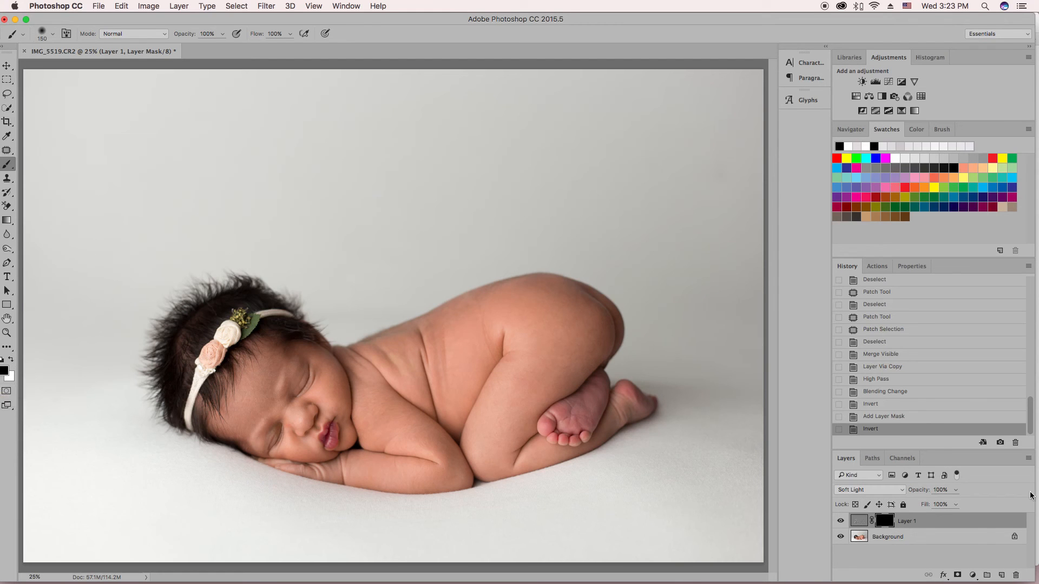
{"action": "key", "text": "x"}
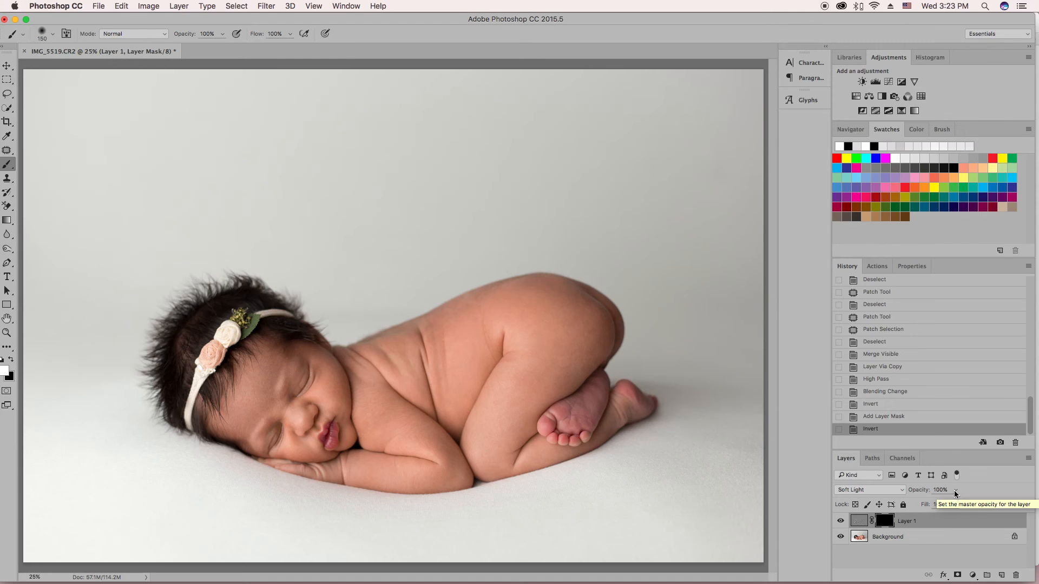
{"action": "key", "text": "super+equal"}
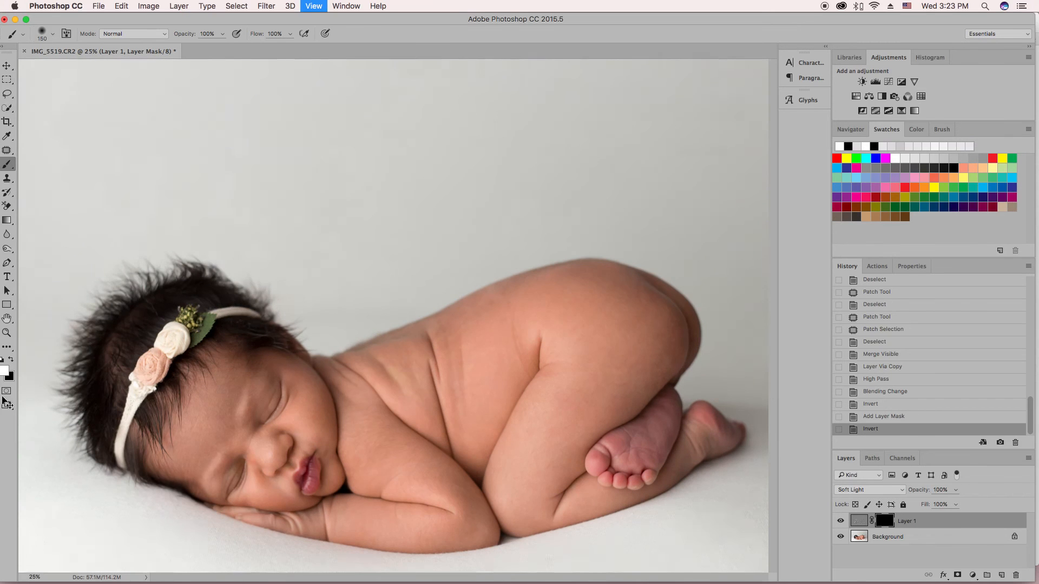
{"action": "key", "text": "super+minus"}
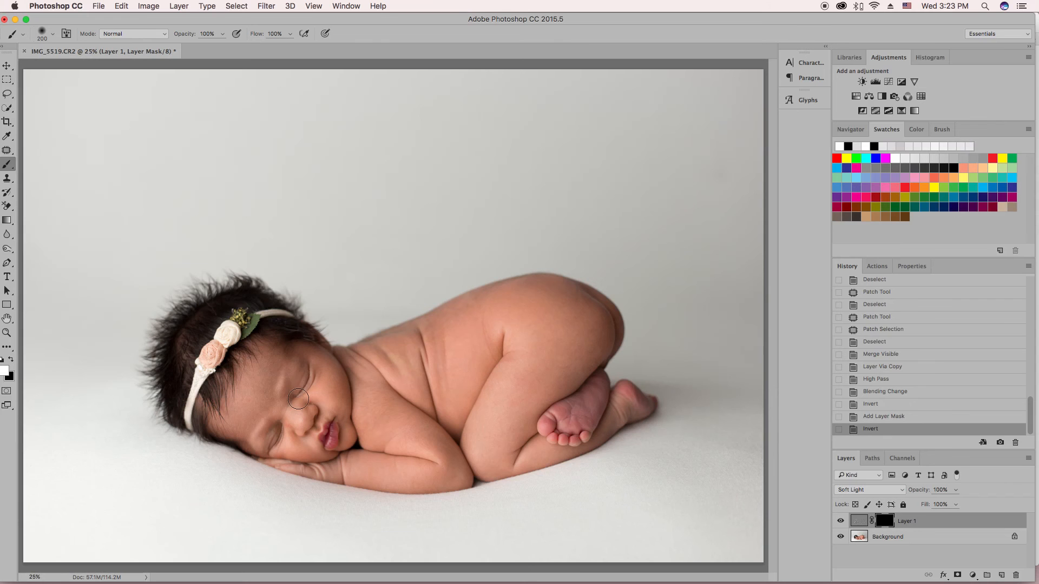
{"action": "key", "text": "bracketright"}
{"action": "key", "text": "bracketright"}
{"action": "left_click_drag", "start_coordinate": [263, 369], "coordinate": [260, 382]}
- Paint white on the Layer 1 mask around the nose bridge and over the cheek with a 100-pixel brush
{"action": "key", "text": "bracketleft"}
{"action": "key", "text": "bracketleft"}
{"action": "key", "text": "bracketleft"}
{"action": "key", "text": "bracketleft"}
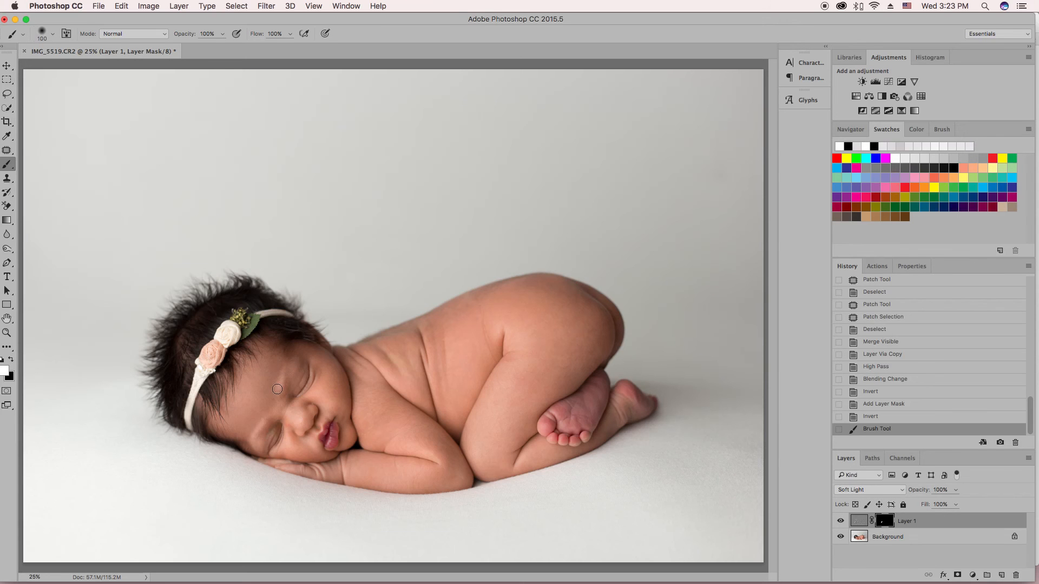
{"action": "mouse_move", "coordinate": [270, 399]}
{"action": "left_mouse_down"}
{"action": "mouse_move", "coordinate": [303, 417]}
{"action": "mouse_move", "coordinate": [290, 423]}
{"action": "mouse_move", "coordinate": [306, 405]}
{"action": "left_mouse_up"}
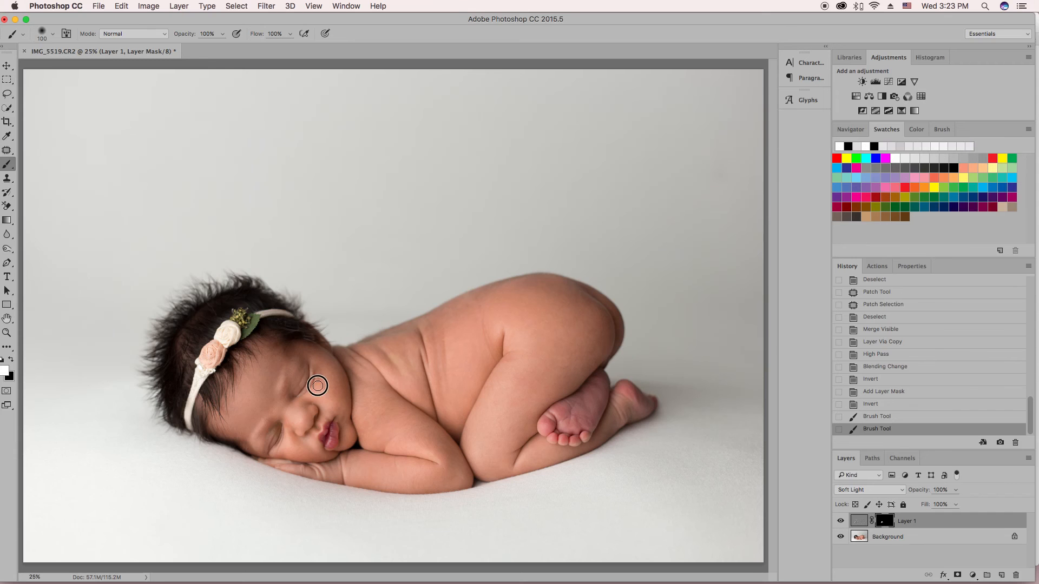
{"action": "mouse_move", "coordinate": [315, 371]}
{"action": "left_mouse_down"}
{"action": "mouse_move", "coordinate": [319, 364]}
{"action": "mouse_move", "coordinate": [325, 401]}
{"action": "mouse_move", "coordinate": [325, 362]}
{"action": "mouse_move", "coordinate": [332, 371]}
{"action": "mouse_move", "coordinate": [327, 403]}
{"action": "left_mouse_up"}
- Paint white on the Layer 1 mask from the chin along the hand and forearm, adjusting the brush size up to 200 pixels
{"action": "key", "text": "bracketright"}
{"action": "mouse_move", "coordinate": [292, 439]}
{"action": "left_mouse_down"}
{"action": "mouse_move", "coordinate": [322, 458]}
{"action": "mouse_move", "coordinate": [310, 444]}
{"action": "mouse_move", "coordinate": [333, 409]}
{"action": "mouse_move", "coordinate": [344, 417]}
{"action": "mouse_move", "coordinate": [346, 447]}
{"action": "mouse_move", "coordinate": [329, 460]}
{"action": "mouse_move", "coordinate": [337, 457]}
{"action": "mouse_move", "coordinate": [334, 478]}
{"action": "mouse_move", "coordinate": [354, 464]}
{"action": "mouse_move", "coordinate": [352, 480]}
{"action": "mouse_move", "coordinate": [407, 483]}
{"action": "mouse_move", "coordinate": [389, 484]}
{"action": "mouse_move", "coordinate": [377, 463]}
{"action": "mouse_move", "coordinate": [424, 468]}
{"action": "mouse_move", "coordinate": [408, 475]}
{"action": "mouse_move", "coordinate": [430, 483]}
{"action": "mouse_move", "coordinate": [421, 487]}
{"action": "mouse_move", "coordinate": [449, 483]}
{"action": "mouse_move", "coordinate": [453, 460]}
{"action": "left_mouse_up"}
{"action": "key", "text": "bracketleft"}
{"action": "key", "text": "bracketleft"}
{"action": "key", "text": "bracketleft"}
{"action": "key", "text": "bracketleft"}
{"action": "key", "text": "bracketright"}
{"action": "key", "text": "bracketright"}
{"action": "key", "text": "bracketright"}
{"action": "key", "text": "bracketright"}
{"action": "key", "text": "bracketright"}
{"action": "key", "text": "bracketright"}
{"action": "key", "text": "bracketright"}
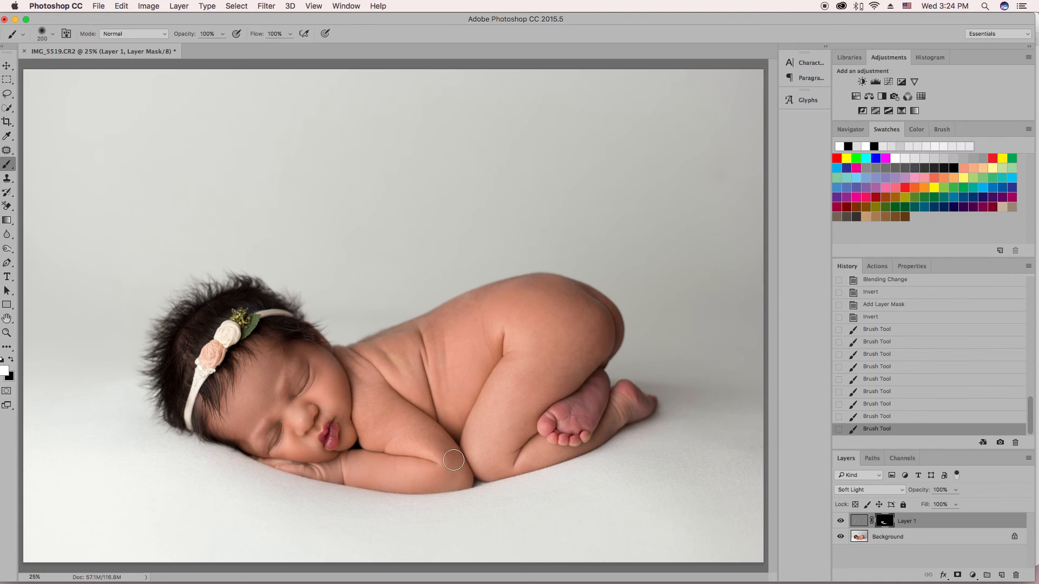
- Paint white on the Layer 1 mask over the shoulder, upper arm, side and back to smooth the skin there
{"action": "key", "text": "super+equal"}
{"action": "scroll", "coordinate": [373, 421], "scroll_direction": "down", "scroll_amount": 3}
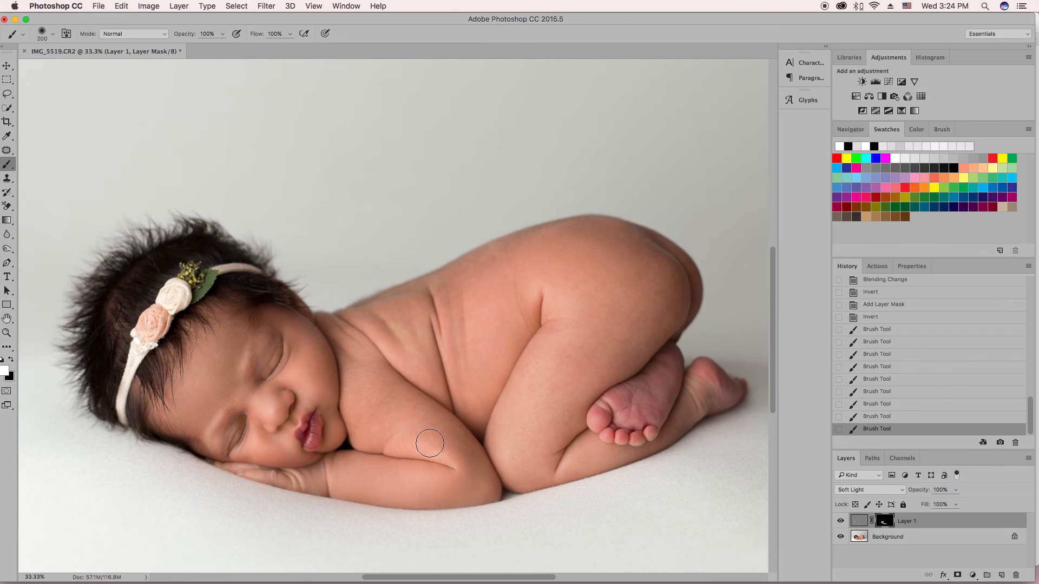
{"action": "scroll", "coordinate": [431, 441], "scroll_direction": "down", "scroll_amount": 1}
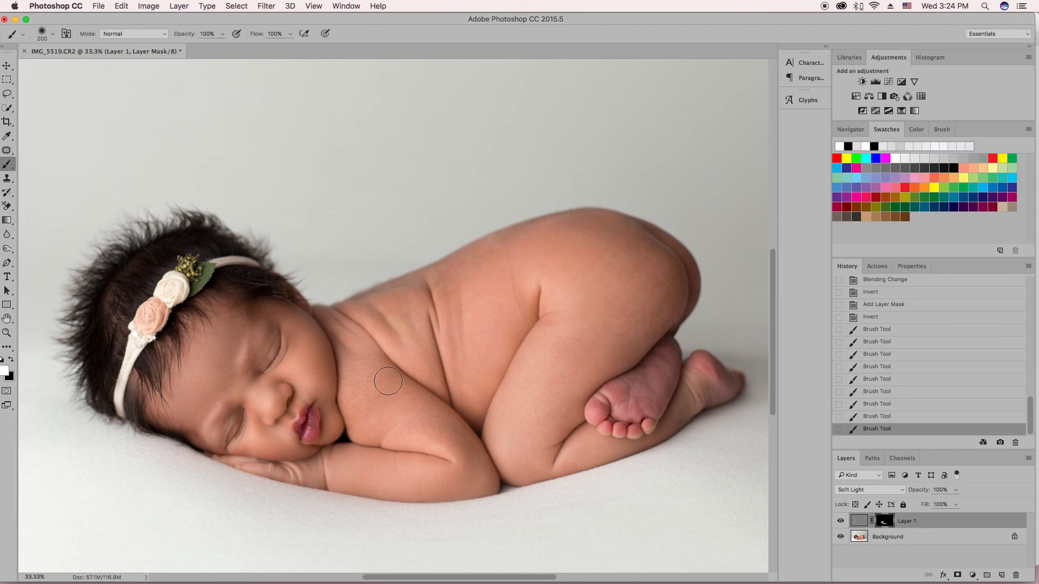
{"action": "mouse_move", "coordinate": [356, 363]}
{"action": "left_mouse_down"}
{"action": "mouse_move", "coordinate": [364, 425]}
{"action": "mouse_move", "coordinate": [375, 359]}
{"action": "mouse_move", "coordinate": [393, 402]}
{"action": "mouse_move", "coordinate": [351, 428]}
{"action": "mouse_move", "coordinate": [357, 373]}
{"action": "mouse_move", "coordinate": [437, 428]}
{"action": "mouse_move", "coordinate": [436, 440]}
{"action": "mouse_move", "coordinate": [409, 440]}
{"action": "mouse_move", "coordinate": [429, 414]}
{"action": "mouse_move", "coordinate": [396, 397]}
{"action": "mouse_move", "coordinate": [331, 326]}
{"action": "mouse_move", "coordinate": [356, 313]}
{"action": "mouse_move", "coordinate": [428, 372]}
{"action": "mouse_move", "coordinate": [394, 296]}
{"action": "mouse_move", "coordinate": [381, 299]}
{"action": "mouse_move", "coordinate": [419, 332]}
{"action": "mouse_move", "coordinate": [429, 380]}
{"action": "mouse_move", "coordinate": [467, 399]}
{"action": "left_mouse_up"}
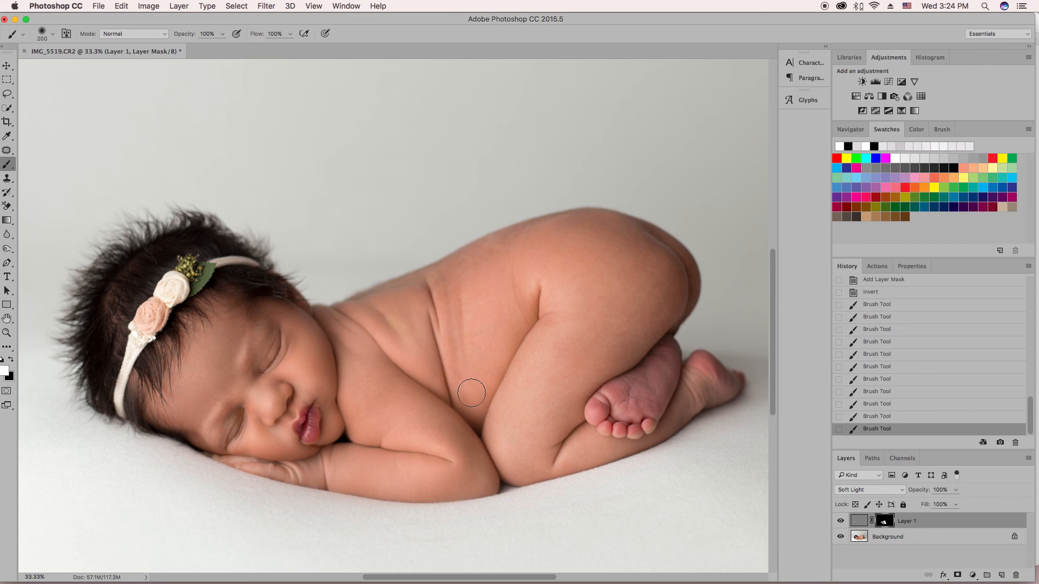
{"action": "left_click_drag", "start_coordinate": [460, 383], "coordinate": [445, 274]}
{"action": "mouse_move", "coordinate": [494, 255]}
{"action": "left_mouse_down"}
{"action": "mouse_move", "coordinate": [482, 252]}
{"action": "mouse_move", "coordinate": [499, 254]}
{"action": "mouse_move", "coordinate": [503, 242]}
{"action": "mouse_move", "coordinate": [471, 308]}
{"action": "mouse_move", "coordinate": [476, 399]}
{"action": "mouse_move", "coordinate": [508, 285]}
{"action": "mouse_move", "coordinate": [512, 322]}
{"action": "mouse_move", "coordinate": [529, 258]}
{"action": "mouse_move", "coordinate": [522, 245]}
{"action": "left_mouse_up"}
- Paint white on the Layer 1 mask over the thigh with a 300-pixel brush and over the lower leg with a smaller one
{"action": "key", "text": "bracketright"}
{"action": "key", "text": "bracketright"}
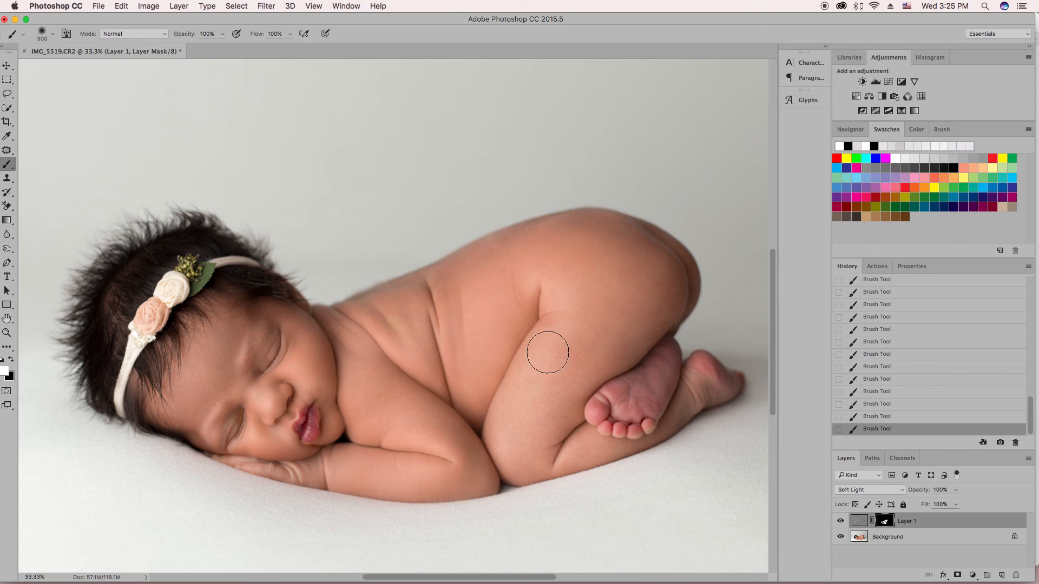
{"action": "mouse_move", "coordinate": [551, 400]}
{"action": "left_mouse_down"}
{"action": "mouse_move", "coordinate": [590, 365]}
{"action": "mouse_move", "coordinate": [542, 442]}
{"action": "left_mouse_up"}
{"action": "key", "text": "bracketleft"}
{"action": "key", "text": "bracketleft"}
{"action": "key", "text": "bracketleft"}
{"action": "key", "text": "bracketleft"}
{"action": "key", "text": "bracketleft"}
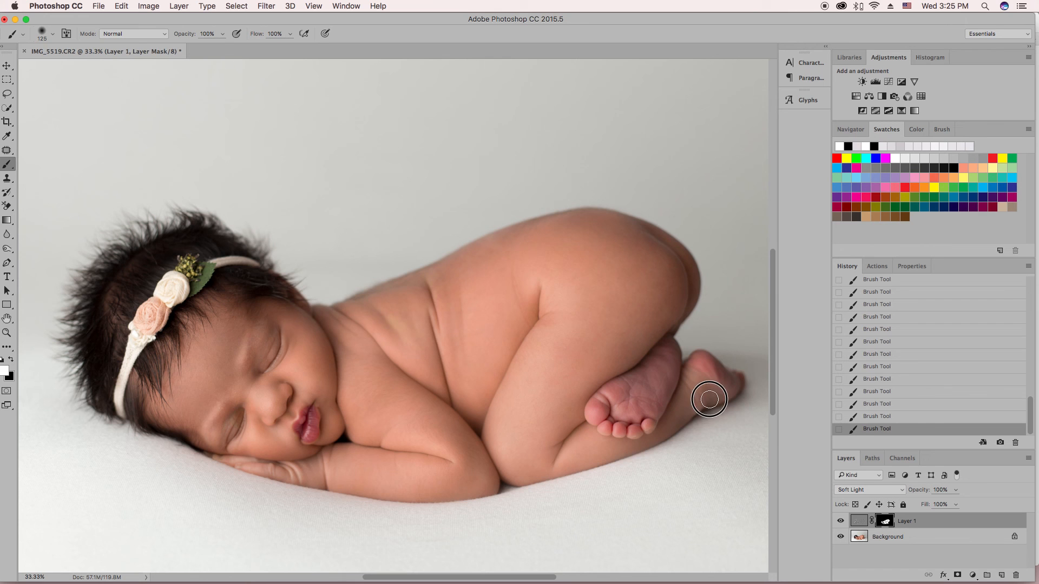
{"action": "key", "text": "bracketright"}
{"action": "key", "text": "bracketright"}
{"action": "key", "text": "bracketright"}
- Restore the knee crease with black on the Layer 1 mask using a small brush, then touch up the hip crease in white at 80 pixels
{"action": "key", "text": "x"}
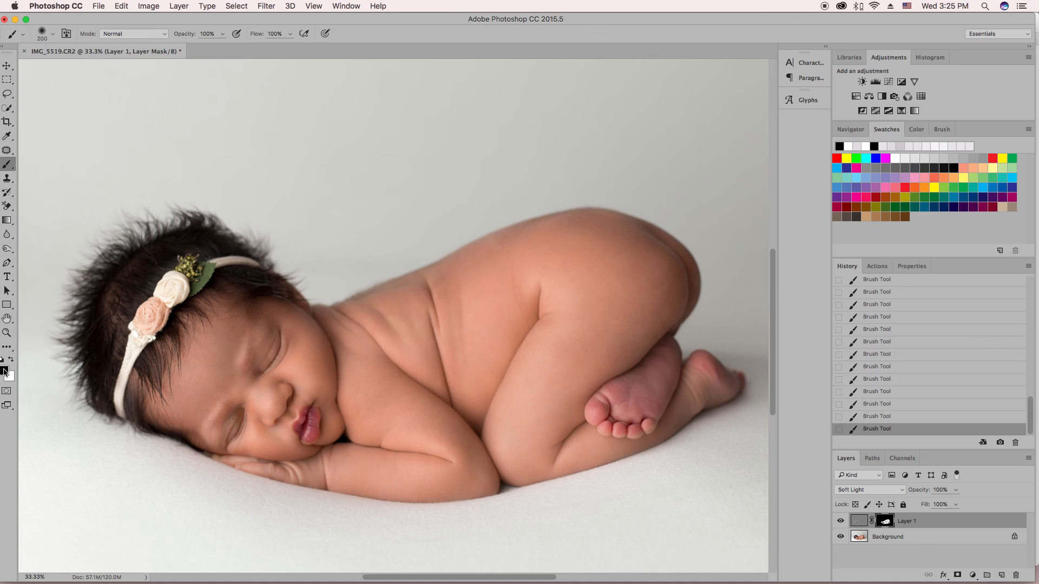
{"action": "key", "text": "bracketleft"}
{"action": "key", "text": "bracketleft"}
{"action": "key", "text": "bracketleft"}
{"action": "key", "text": "bracketleft"}
{"action": "key", "text": "bracketleft"}
{"action": "key", "text": "bracketleft"}
{"action": "key", "text": "bracketleft"}
{"action": "key", "text": "bracketleft"}
{"action": "key", "text": "bracketleft"}
{"action": "mouse_move", "coordinate": [565, 446]}
{"action": "left_mouse_down"}
{"action": "mouse_move", "coordinate": [554, 469]}
{"action": "mouse_move", "coordinate": [553, 447]}
{"action": "left_mouse_up"}
{"action": "key", "text": "x"}
{"action": "key", "text": "bracketright"}
{"action": "key", "text": "bracketright"}
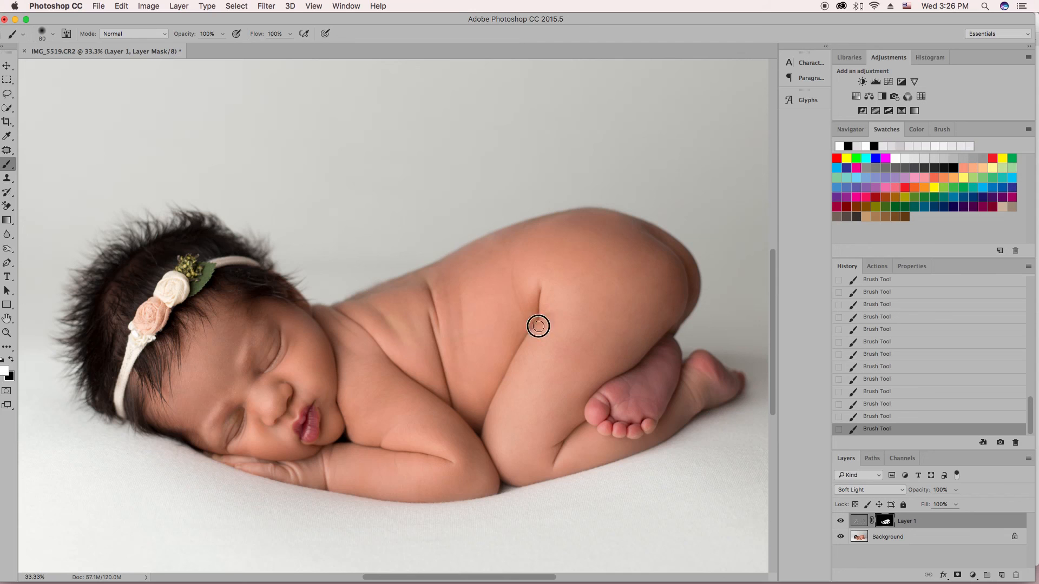
- Preview Layer 1 at a lower opacity of about 83%, raise the opacity again, and merge the visible layers
{"action": "left_click", "coordinate": [956, 490]}
{"action": "left_click_drag", "start_coordinate": [954, 502], "coordinate": [946, 504]}
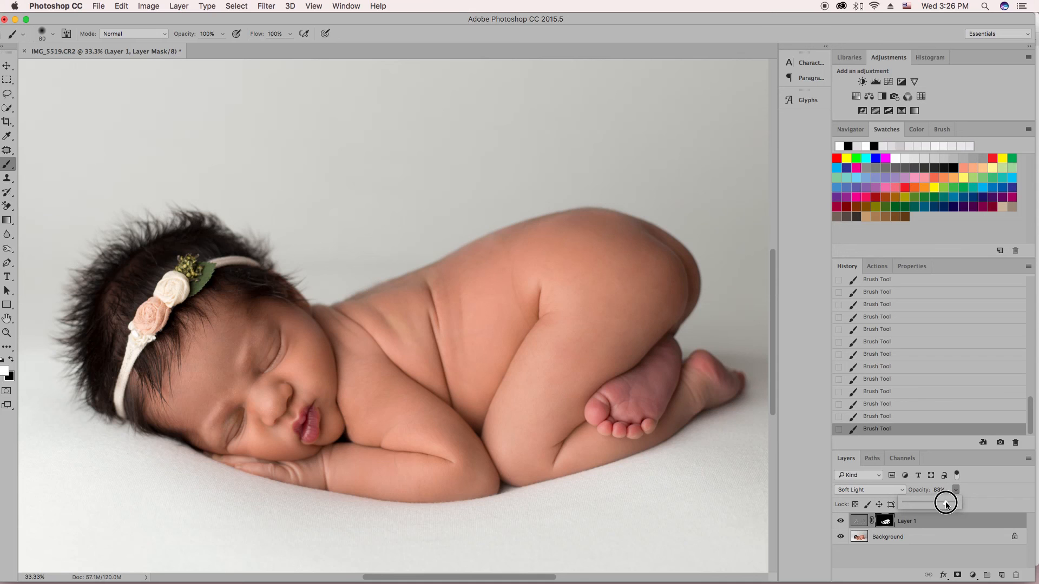
{"action": "left_click_drag", "start_coordinate": [946, 503], "coordinate": [972, 504]}
{"action": "left_click_drag", "start_coordinate": [972, 504], "coordinate": [972, 503]}
{"action": "key", "text": "super+e"}
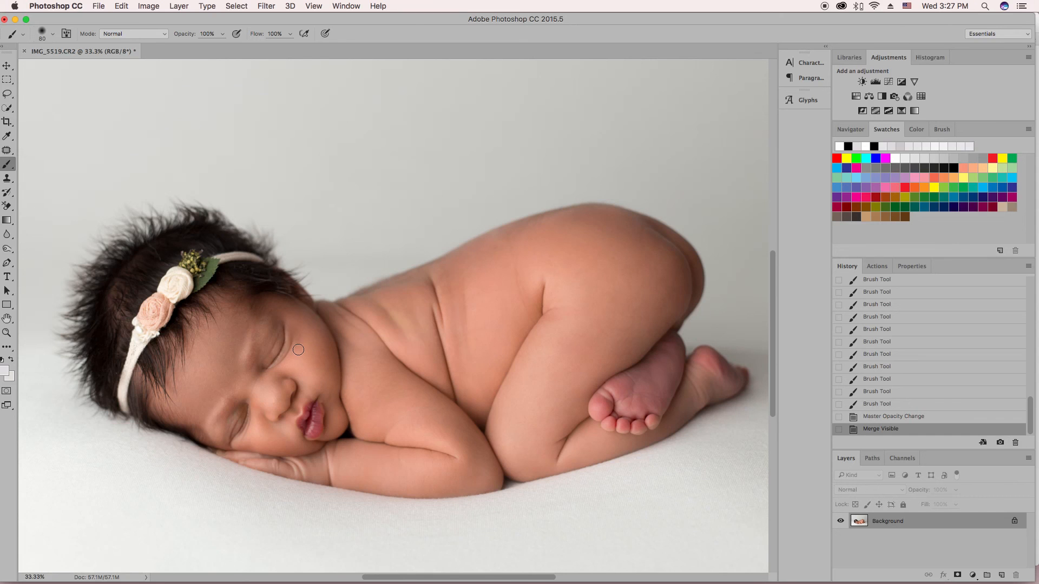
- Duplicate the merged Background layer and apply a High Pass filter with a 23.3-pixel radius to the copy
{"action": "key", "text": "super+j"}
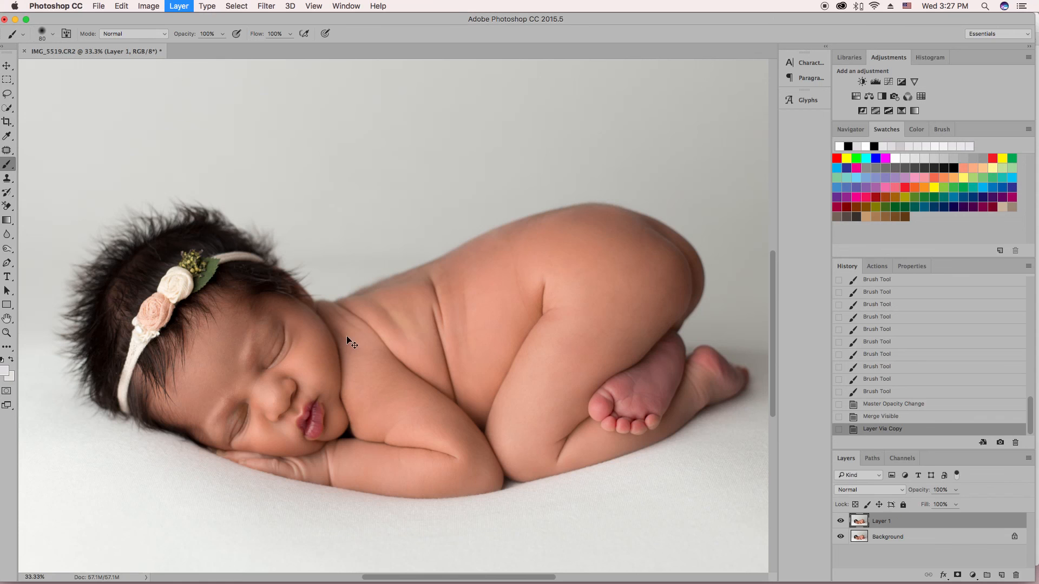
{"action": "left_click", "coordinate": [271, 6]}
{"action": "mouse_move", "coordinate": [285, 145]}
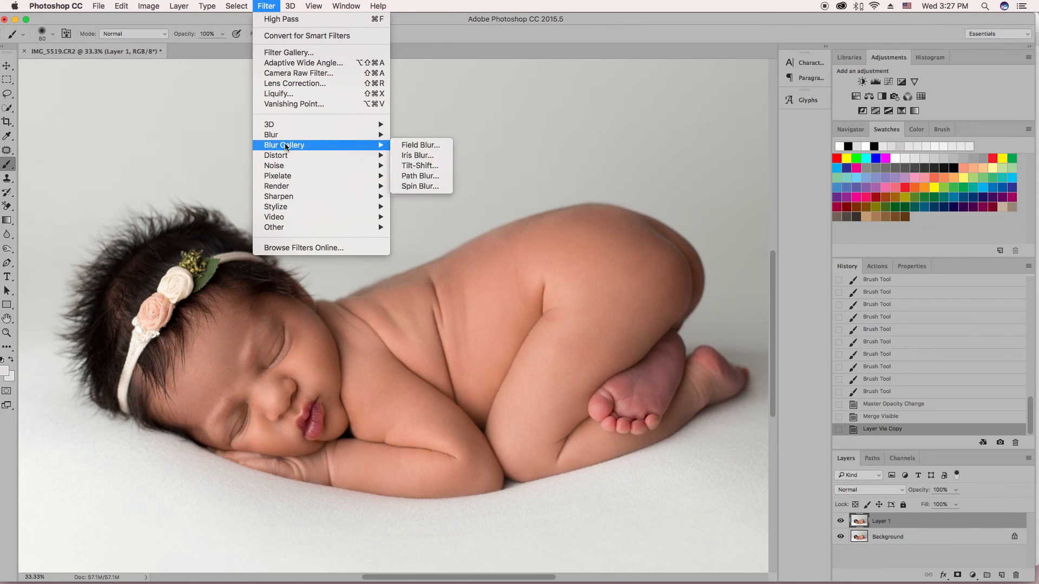
{"action": "left_click", "coordinate": [908, 544]}
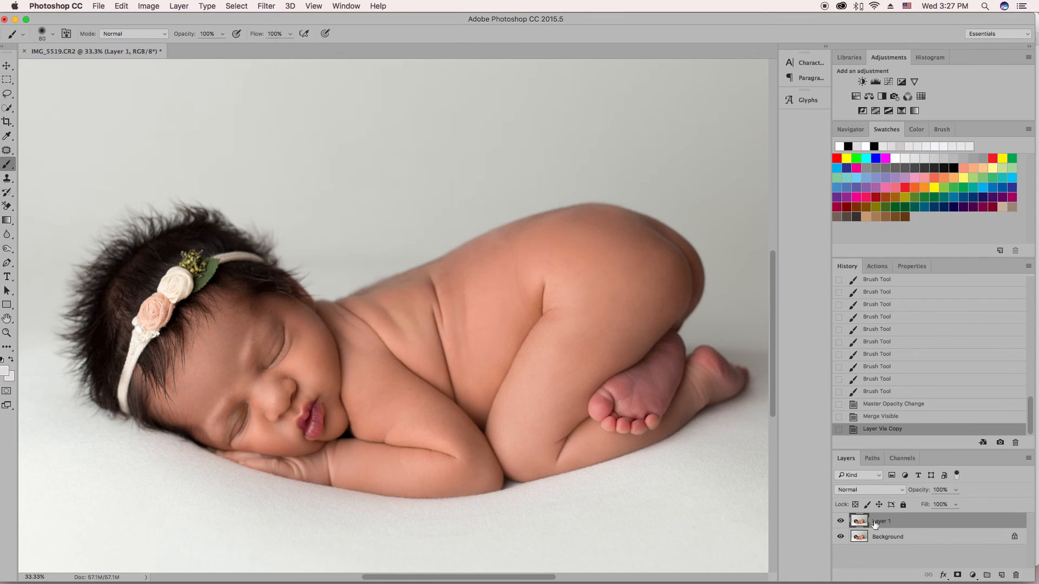
{"action": "left_click", "coordinate": [266, 6]}
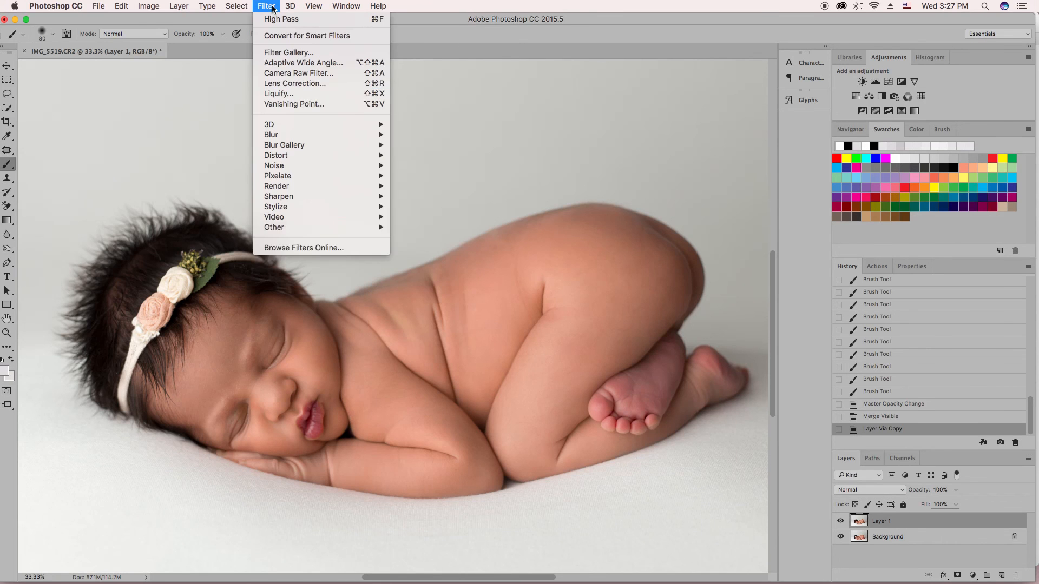
{"action": "mouse_move", "coordinate": [330, 227]}
{"action": "left_click", "coordinate": [415, 238]}
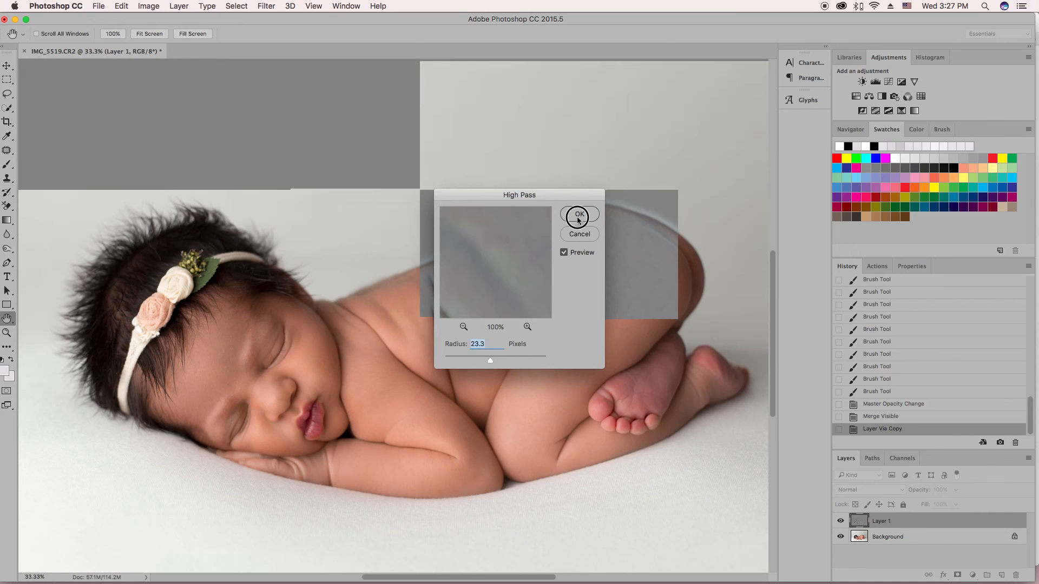
{"action": "left_click", "coordinate": [566, 217]}
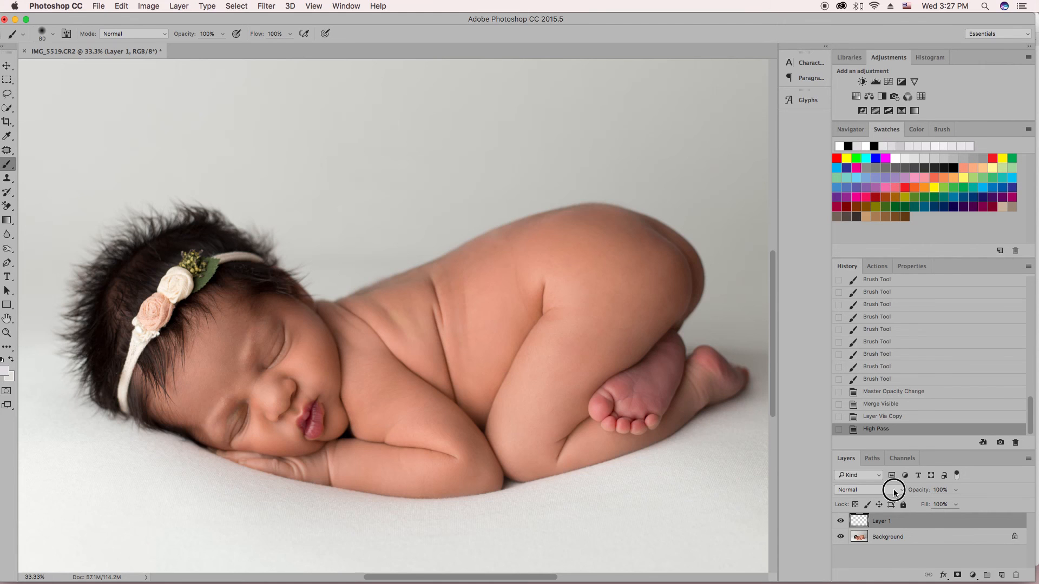
- Set the new high-pass layer's blend mode to Soft Light to sharpen the details
{"action": "left_click", "coordinate": [894, 489]}
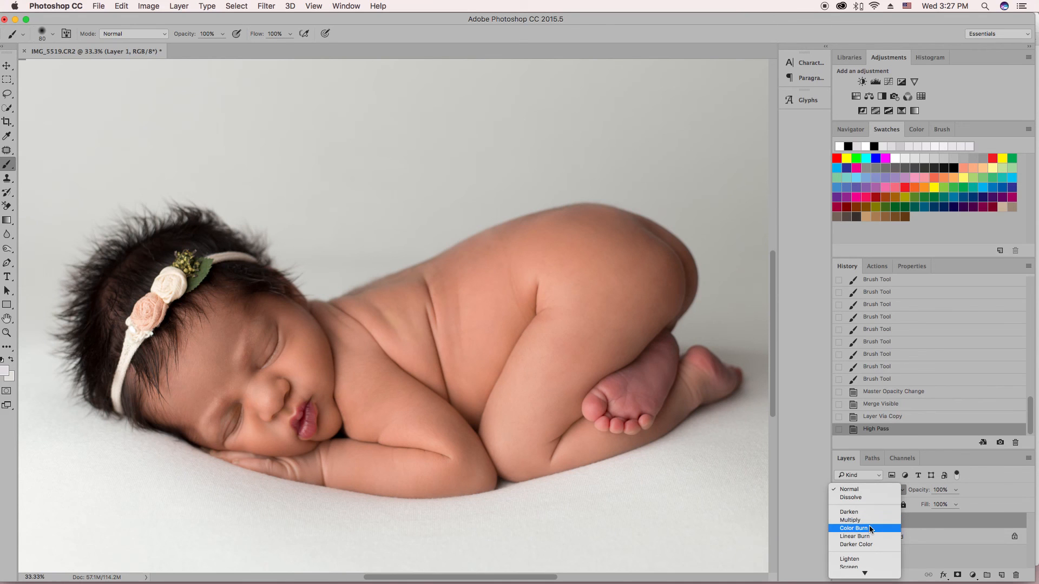
{"action": "mouse_move", "coordinate": [866, 572]}
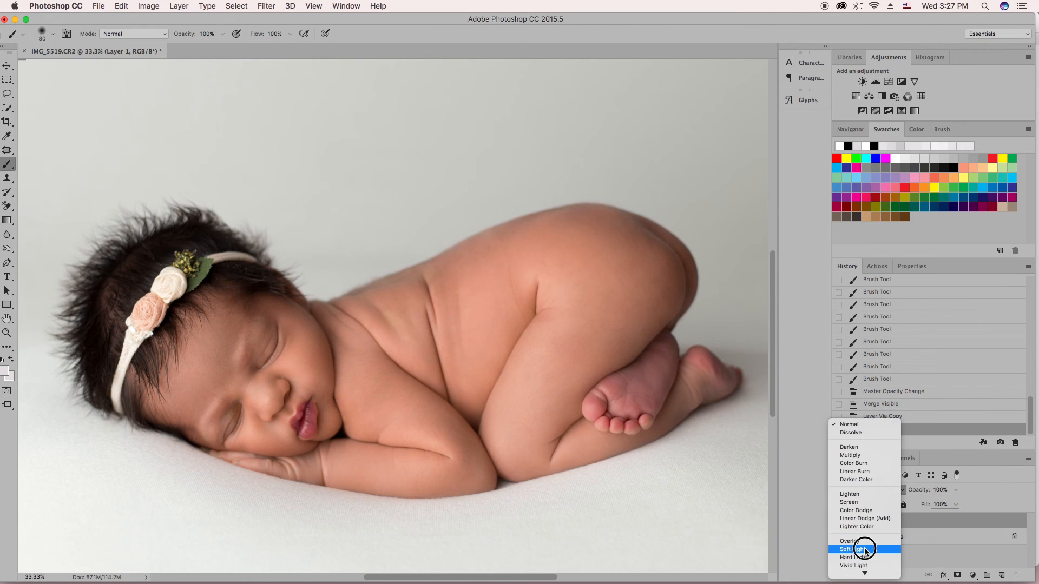
{"action": "left_click", "coordinate": [865, 550]}
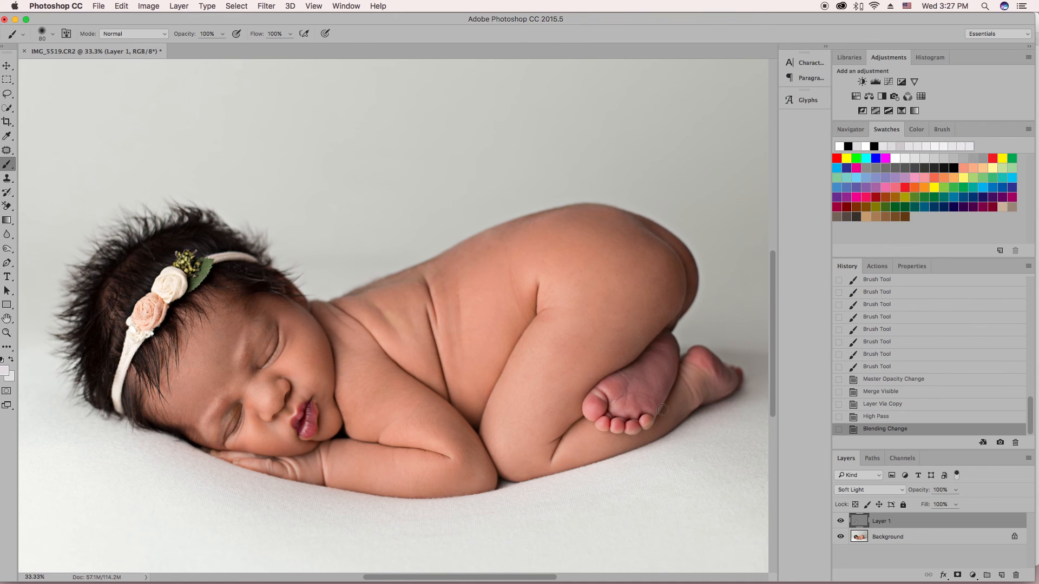
- Add a layer mask to the sharpening layer, invert it to black, and compare the photo with the layer hidden and shown
{"action": "left_click", "coordinate": [957, 576]}
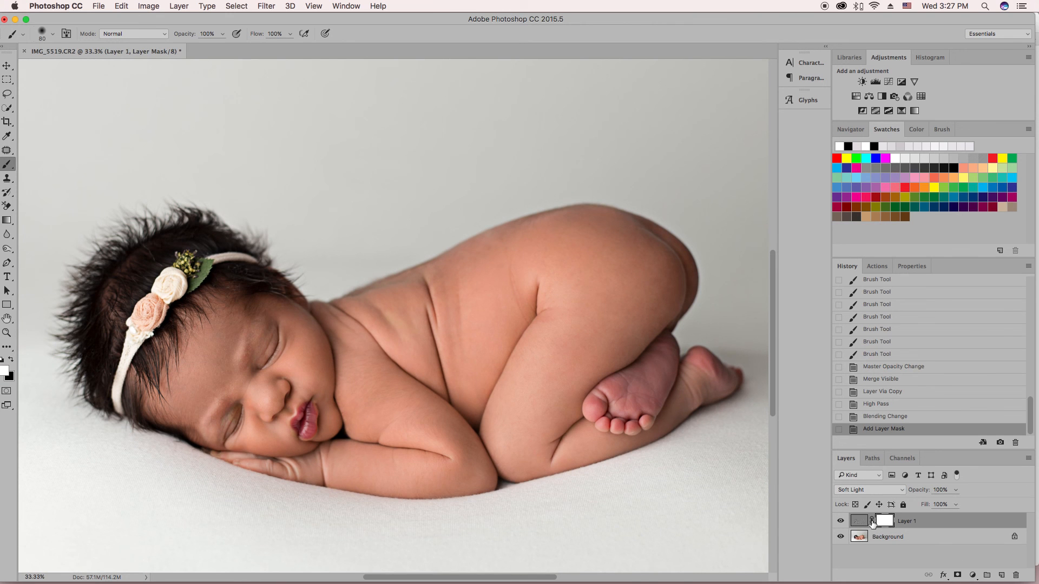
{"action": "key", "text": "super+i"}
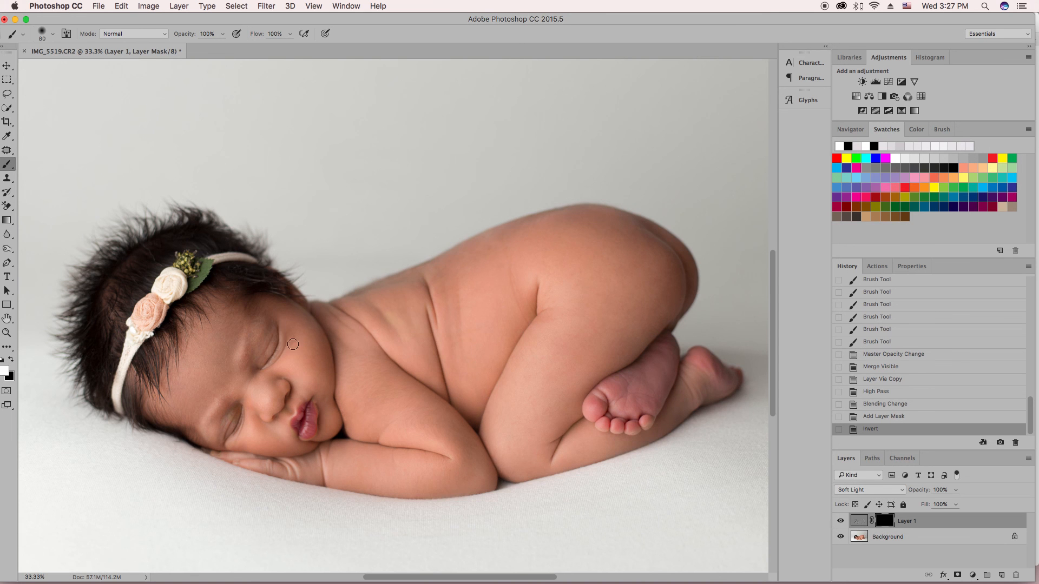
{"action": "left_click", "coordinate": [840, 521]}
{"action": "left_click", "coordinate": [842, 521]}
{"action": "left_click", "coordinate": [842, 521]}
{"action": "left_click", "coordinate": [841, 521]}
- Paint white on the sharpening layer's mask along the eyelashes of both eyes with a 40-pixel brush
{"action": "key", "text": "super+equal"}
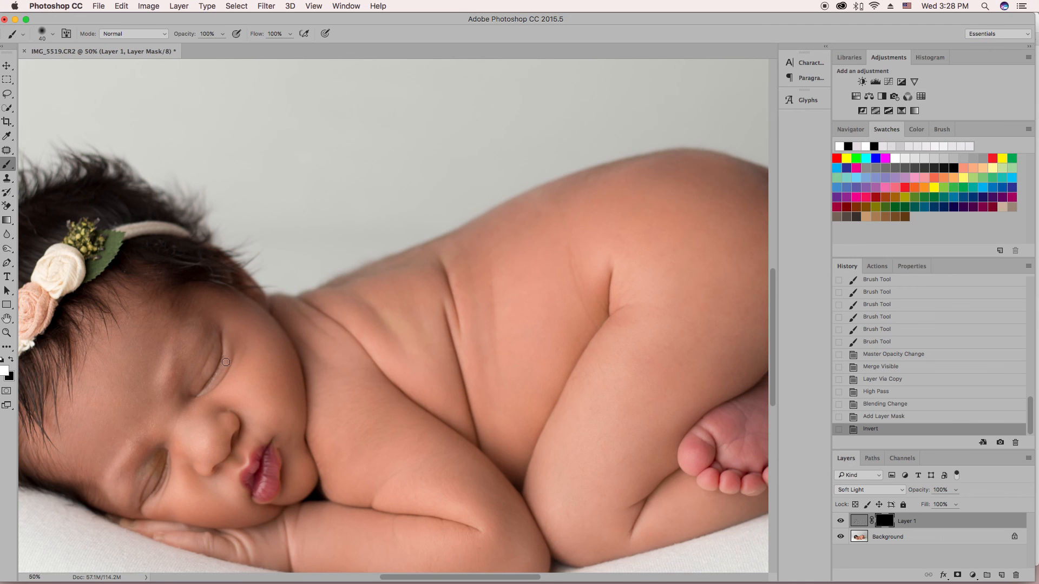
{"action": "scroll", "coordinate": [223, 355], "scroll_direction": "down", "scroll_amount": 1}
{"action": "mouse_move", "coordinate": [228, 337]}
{"action": "left_mouse_down"}
{"action": "mouse_move", "coordinate": [207, 381]}
{"action": "mouse_move", "coordinate": [227, 357]}
{"action": "left_mouse_up"}
{"action": "mouse_move", "coordinate": [172, 456]}
{"action": "left_mouse_down"}
{"action": "mouse_move", "coordinate": [153, 489]}
{"action": "mouse_move", "coordinate": [178, 450]}
{"action": "left_mouse_up"}
- Compare the whole photo with the sharpening layer hidden and shown, then merge the visible layers
{"action": "key", "text": "super+minus"}
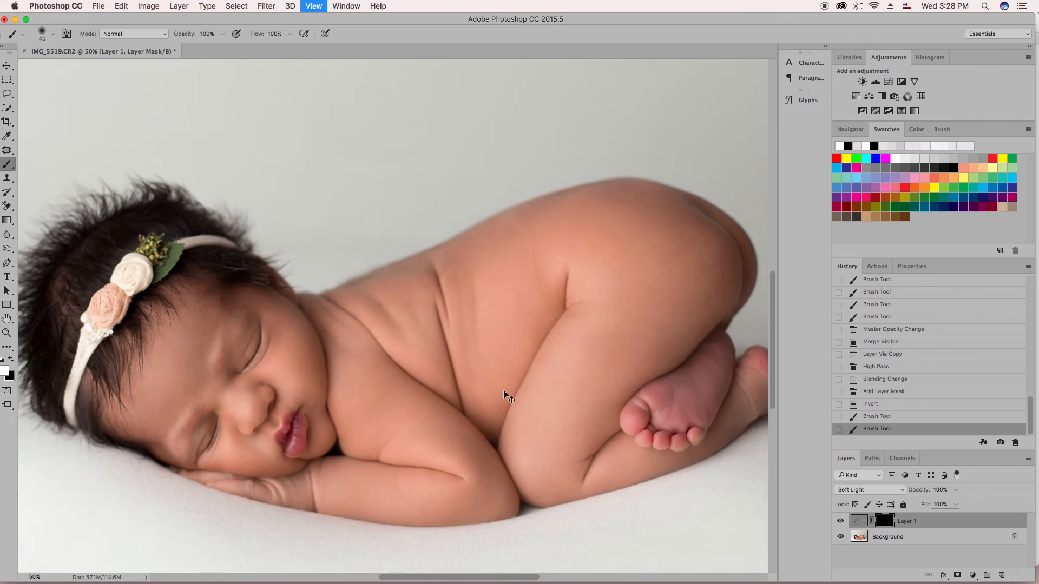
{"action": "key", "text": "super+minus"}
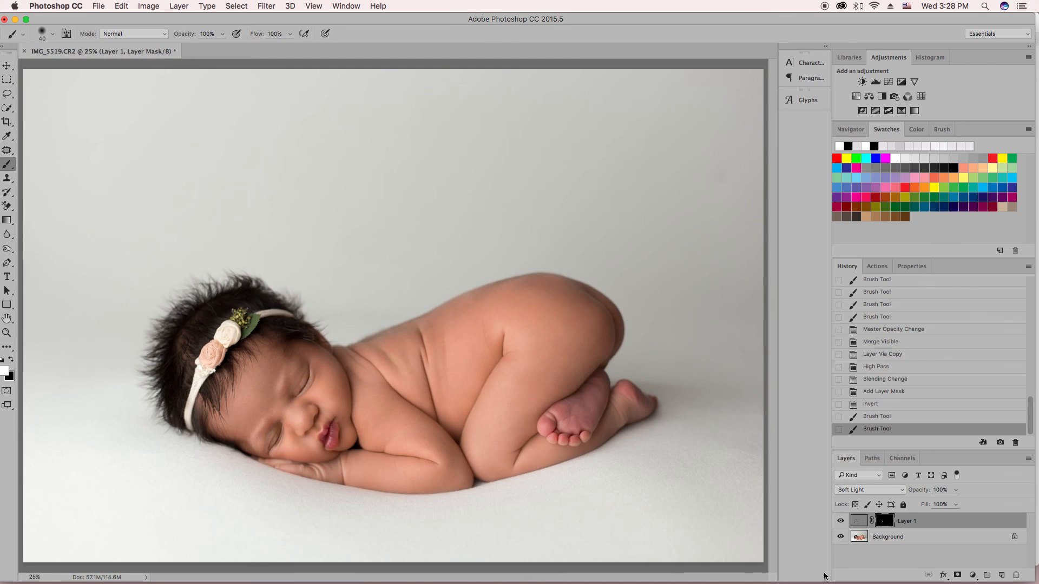
{"action": "left_click", "coordinate": [840, 522]}
{"action": "left_click", "coordinate": [840, 521]}
{"action": "key", "text": "super+shift+e"}
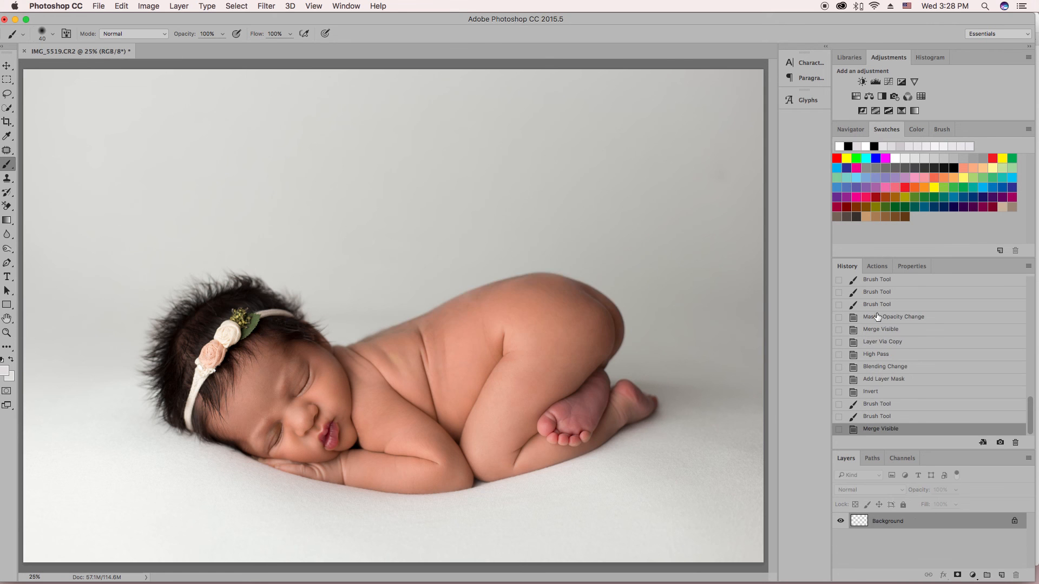
- Examine the unretouched photo in the Before snapshot and its look at the earliest Patch Selection history state
{"action": "scroll", "coordinate": [882, 318], "scroll_direction": "up", "scroll_amount": 10}
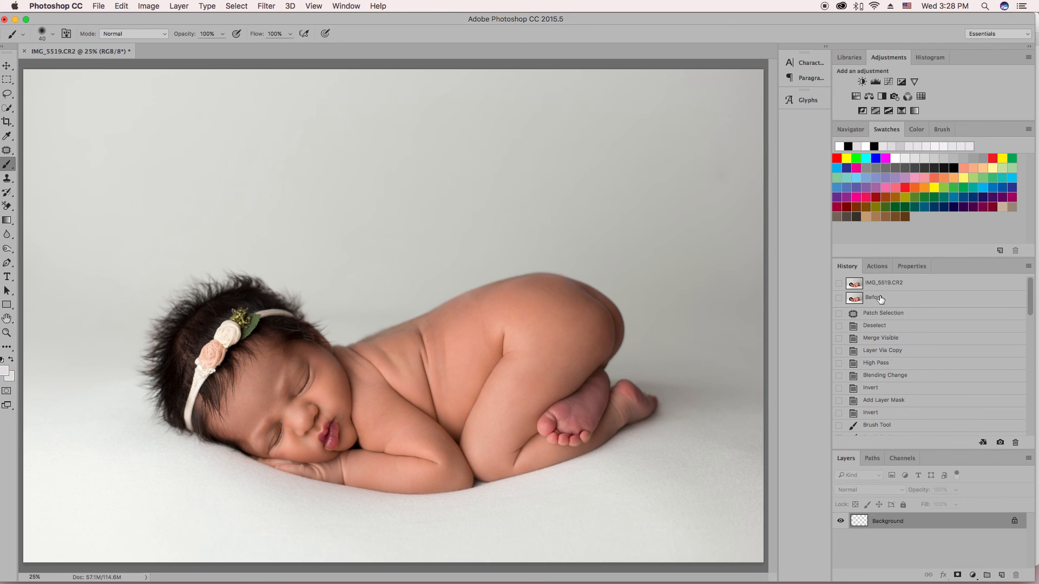
{"action": "left_click", "coordinate": [881, 300]}
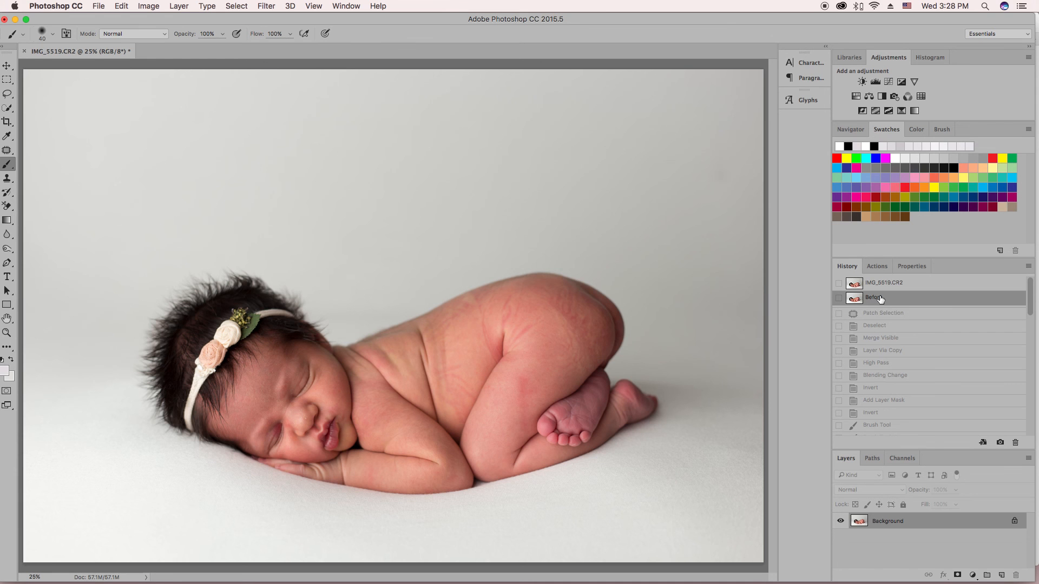
{"action": "scroll", "coordinate": [898, 329], "scroll_direction": "down", "scroll_amount": 8}
{"action": "scroll", "coordinate": [899, 328], "scroll_direction": "up", "scroll_amount": 8}
{"action": "scroll", "coordinate": [866, 289], "scroll_direction": "down", "scroll_amount": 8}
{"action": "scroll", "coordinate": [864, 295], "scroll_direction": "up", "scroll_amount": 8}
{"action": "scroll", "coordinate": [864, 302], "scroll_direction": "down", "scroll_amount": 10}
{"action": "scroll", "coordinate": [884, 316], "scroll_direction": "up", "scroll_amount": 6}
{"action": "scroll", "coordinate": [883, 316], "scroll_direction": "up", "scroll_amount": 3}
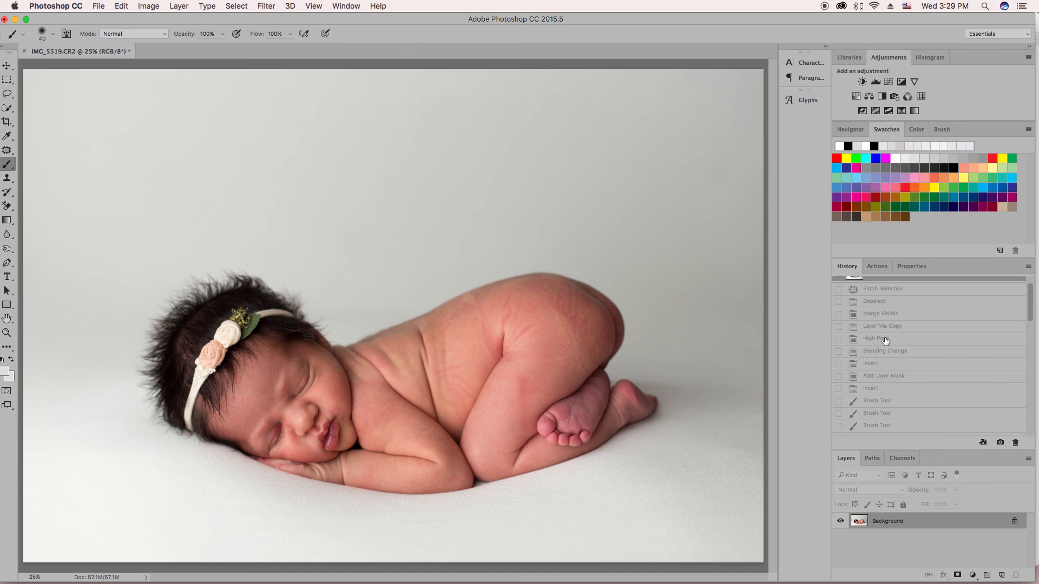
{"action": "left_click", "coordinate": [890, 290]}
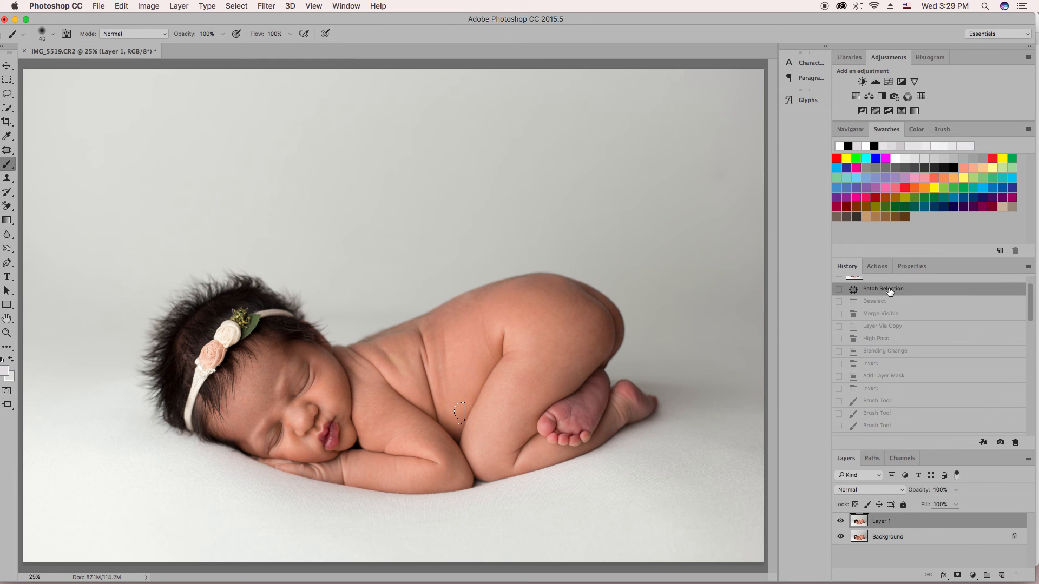
{"action": "scroll", "coordinate": [896, 333], "scroll_direction": "down", "scroll_amount": 10}
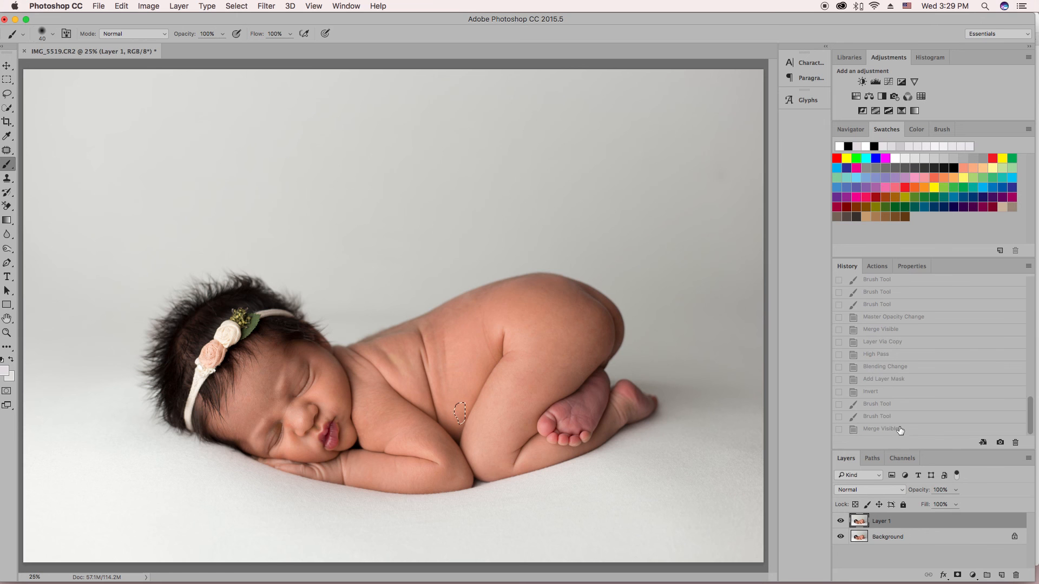
{"action": "scroll", "coordinate": [890, 336], "scroll_direction": "up", "scroll_amount": 10}
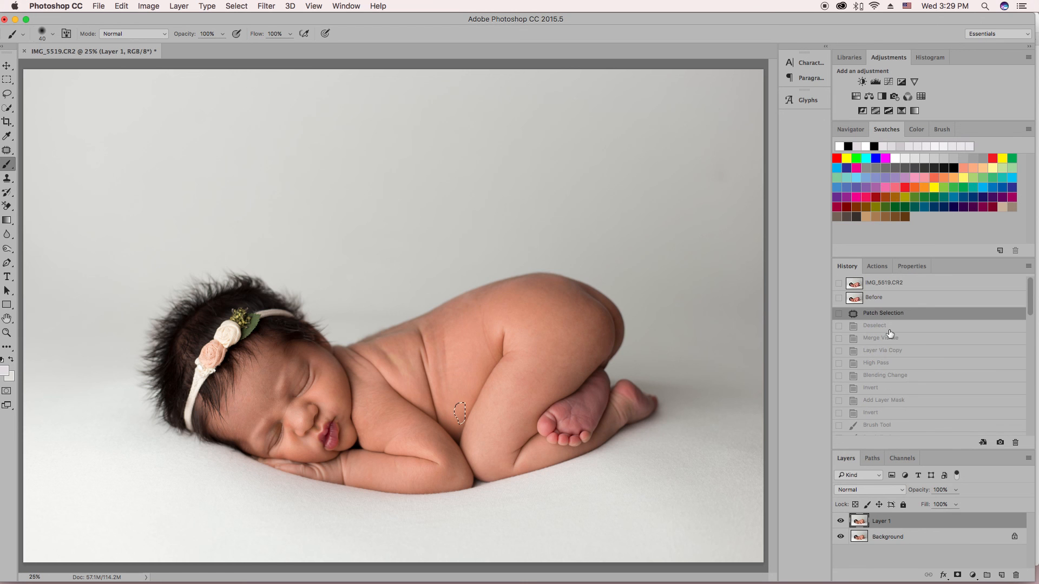
- Compare the Before snapshot with the final Merge Visible history state, ending on the finished retouch
{"action": "left_click", "coordinate": [877, 299]}
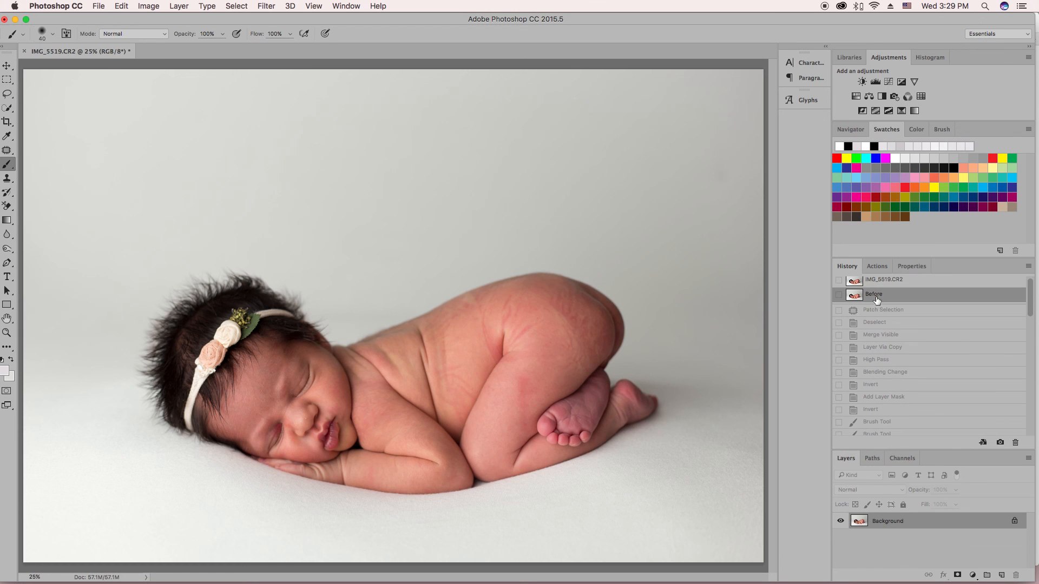
{"action": "scroll", "coordinate": [895, 395], "scroll_direction": "down", "scroll_amount": 10}
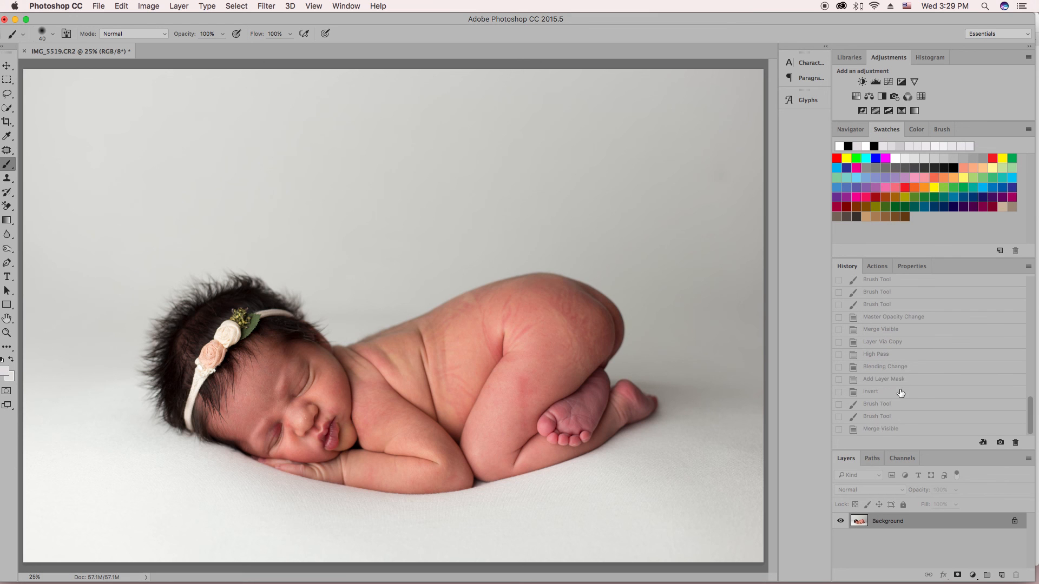
{"action": "left_click", "coordinate": [885, 430]}
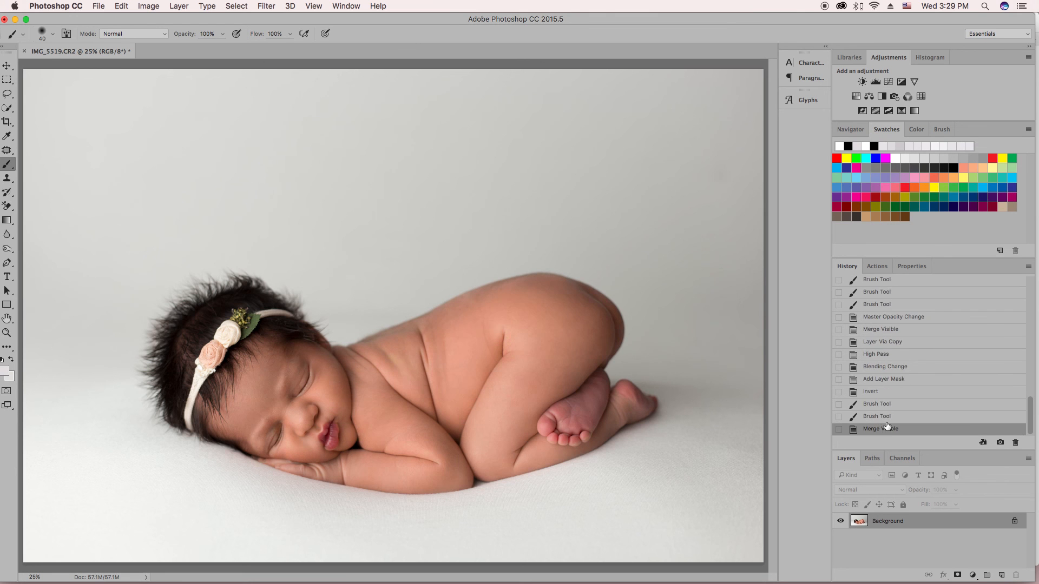
{"action": "scroll", "coordinate": [909, 340], "scroll_direction": "up", "scroll_amount": 10}
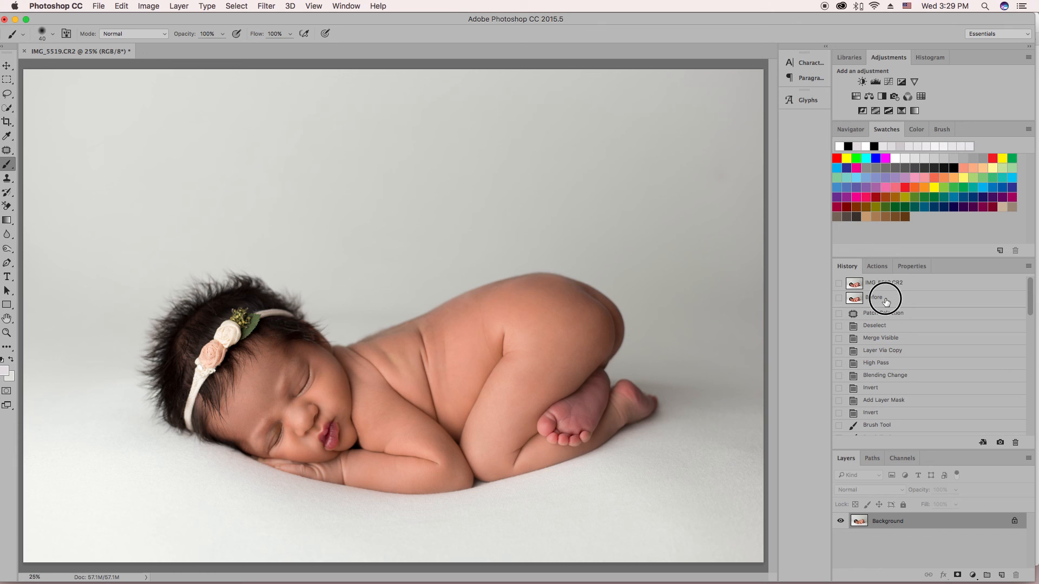
{"action": "left_click", "coordinate": [874, 297]}
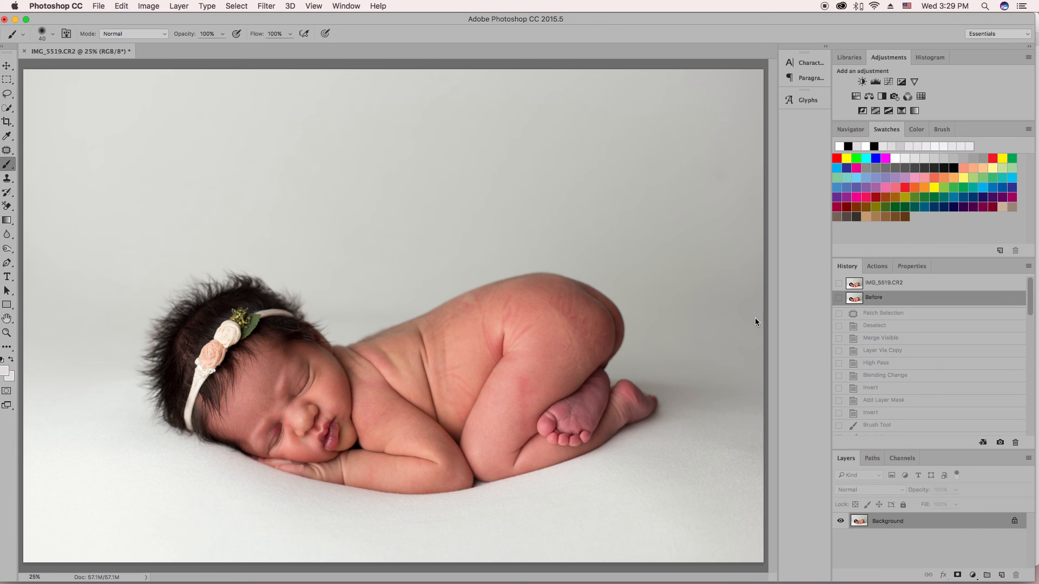
{"action": "scroll", "coordinate": [914, 324], "scroll_direction": "down", "scroll_amount": 10}
{"action": "left_click", "coordinate": [881, 429]}
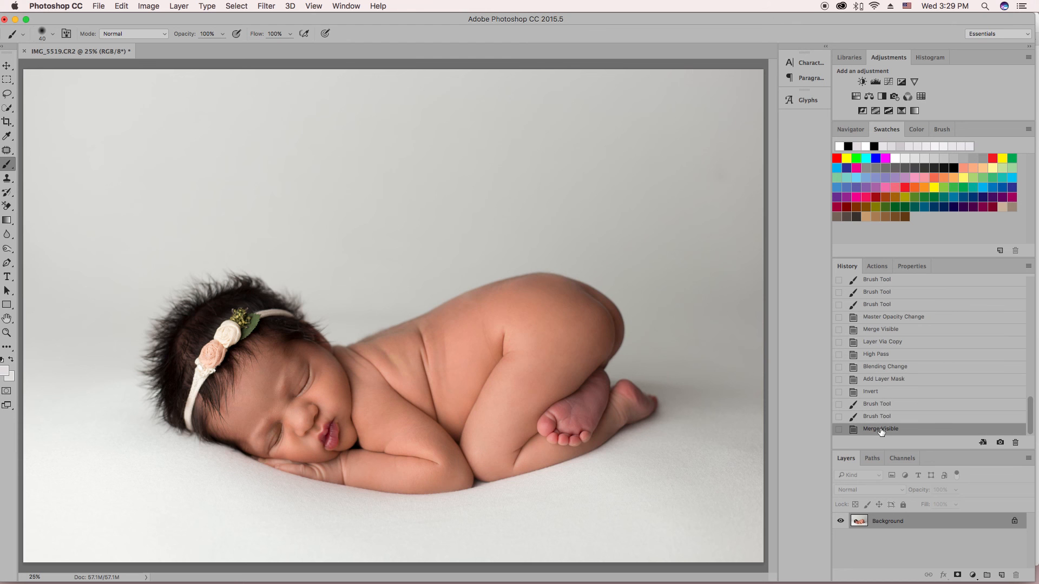